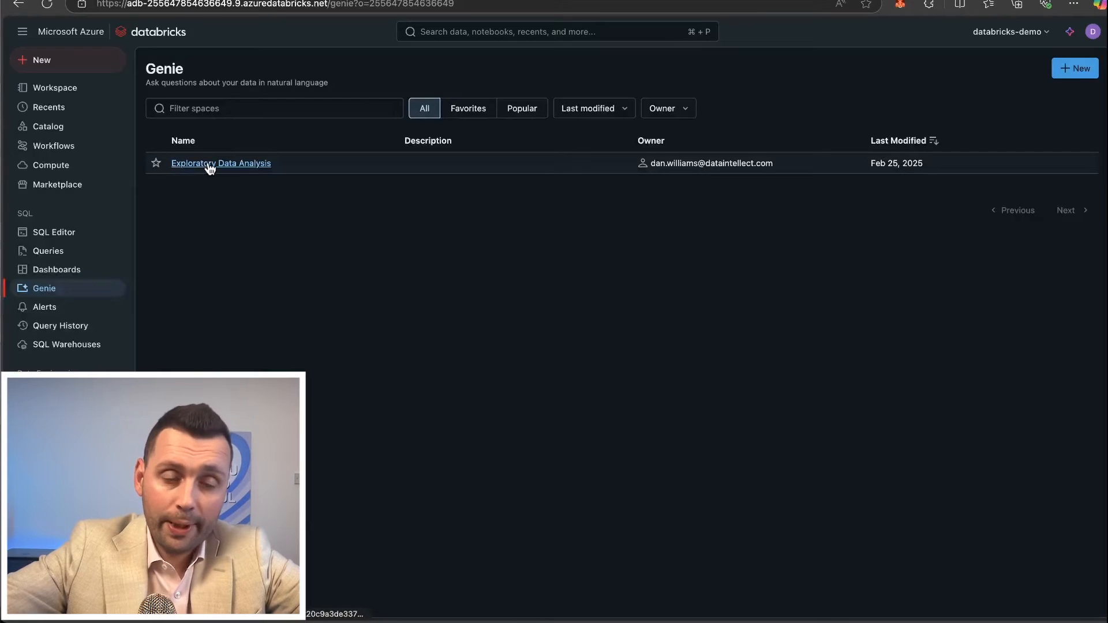
Start the SQL warehouse in the Exploratory Data Analysis Genie space and ask the suggested question that explains the data set.
click(218, 164)
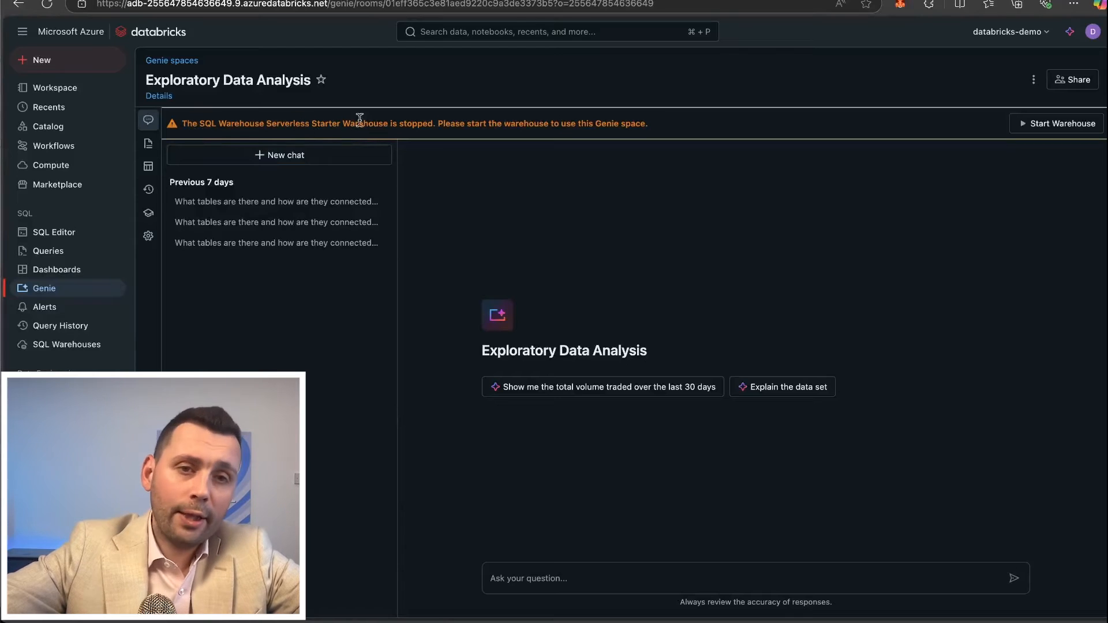
click(1068, 126)
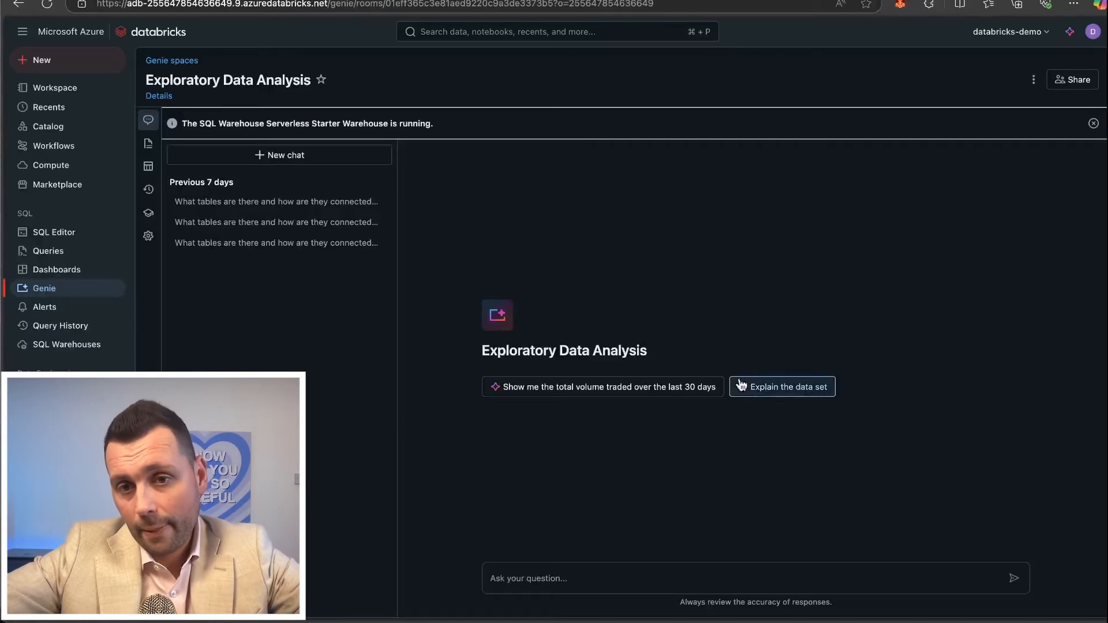
click(775, 391)
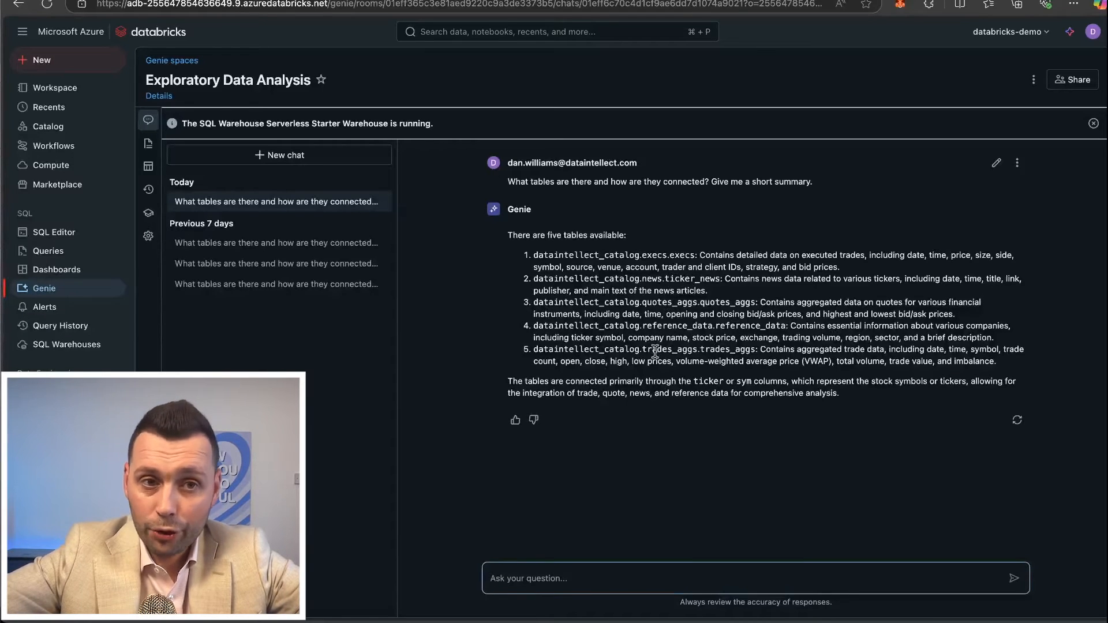
Look through the Genie space's data tables, expanding the columns of quotes_aggs and ticker_news, and read how the tables are connected.
click(148, 167)
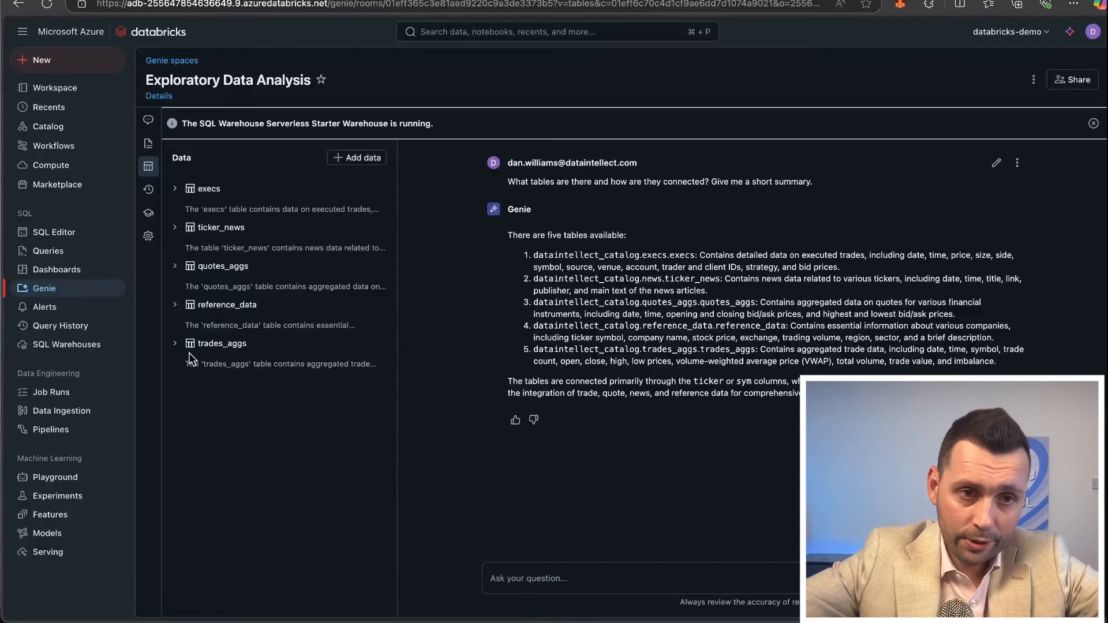
click(174, 266)
click(174, 227)
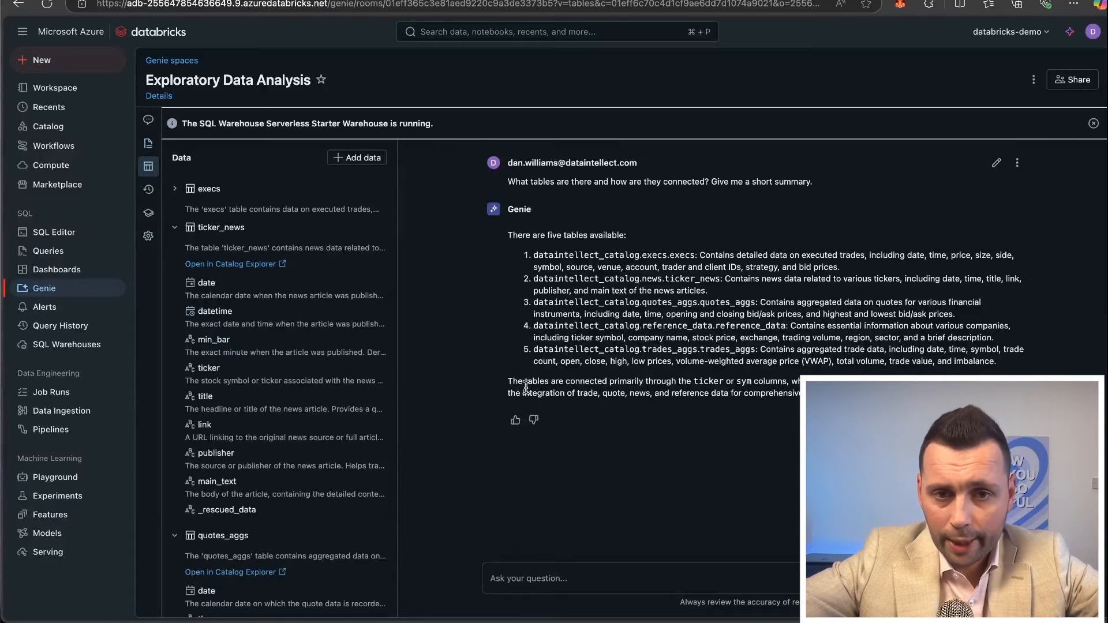
drag(524, 382, 643, 389)
click(603, 386)
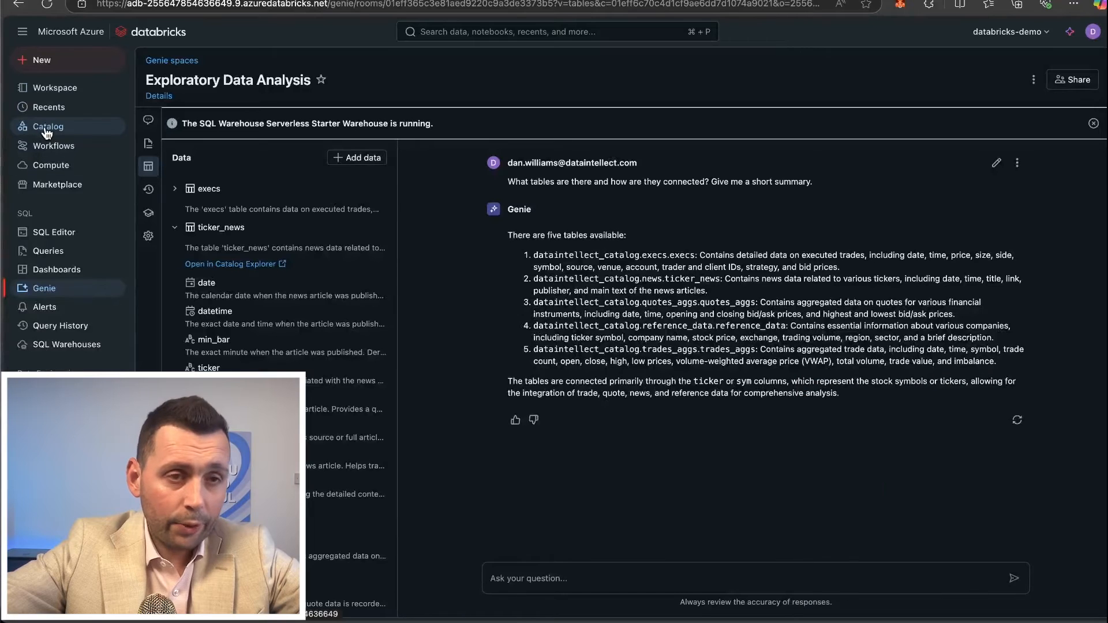
Open the execs table under dataintellect_catalog's execs schema in the catalog and read through its column types and comments.
click(47, 128)
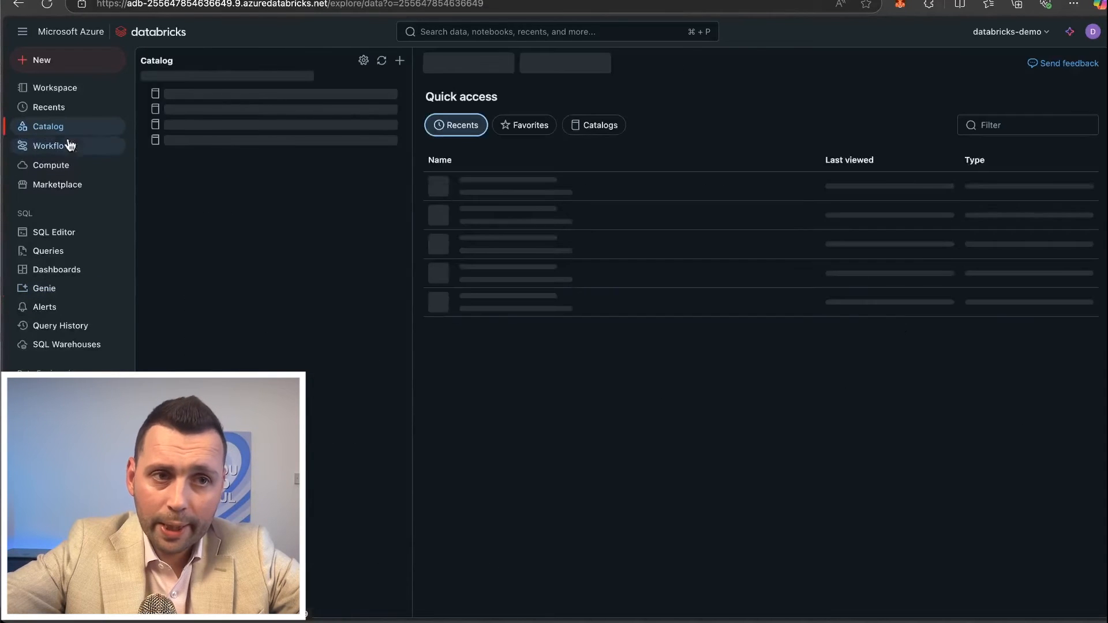
click(157, 158)
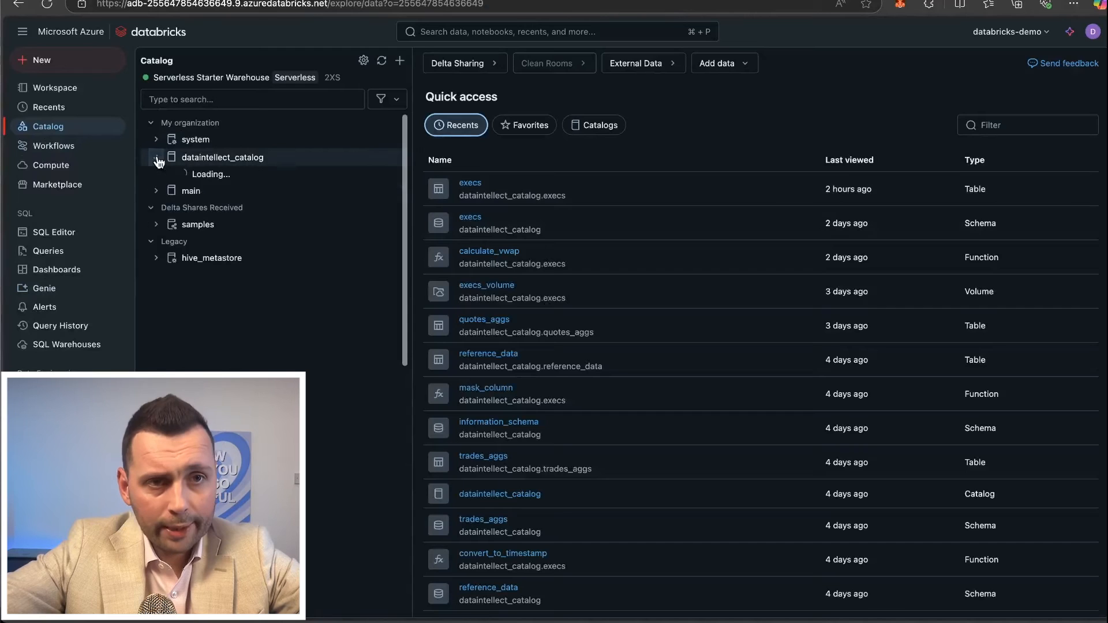
click(164, 195)
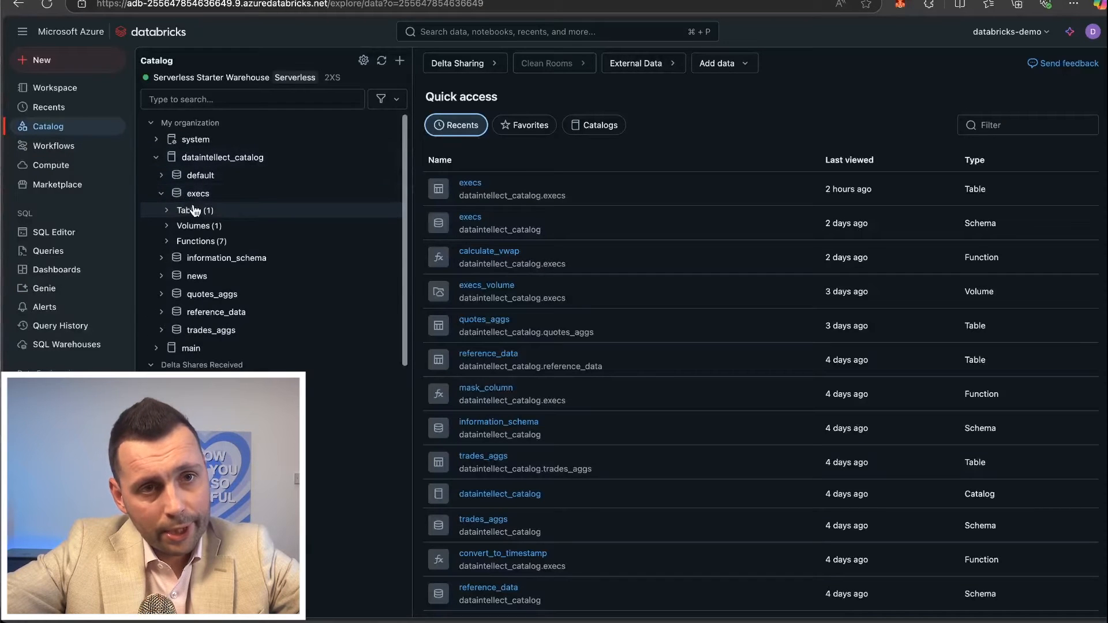
click(185, 210)
click(205, 228)
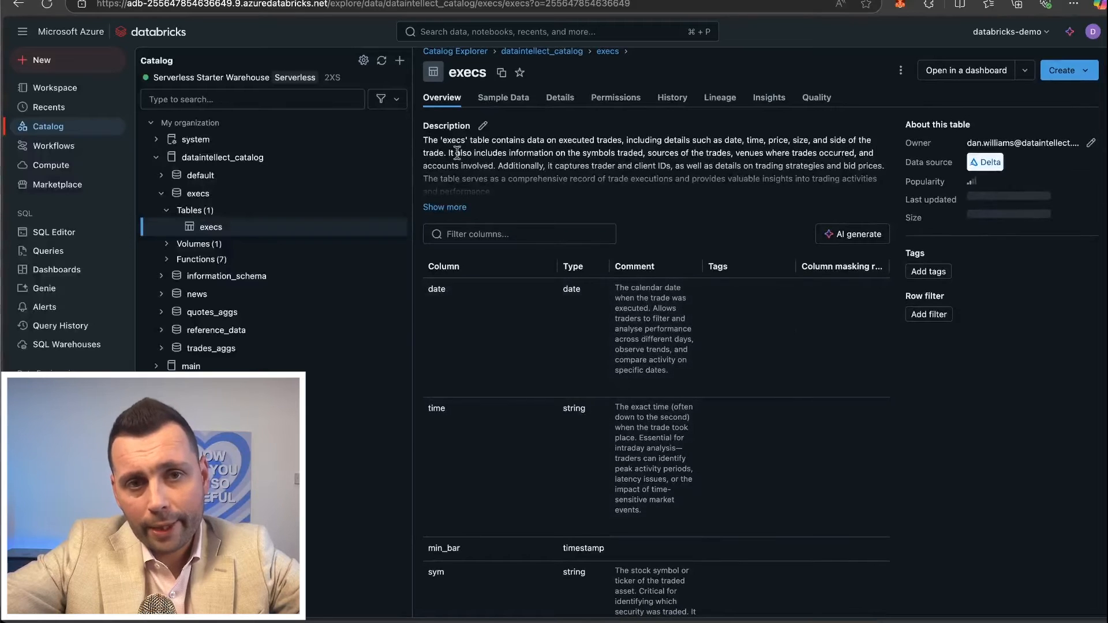
scroll(614, 362, down, 15)
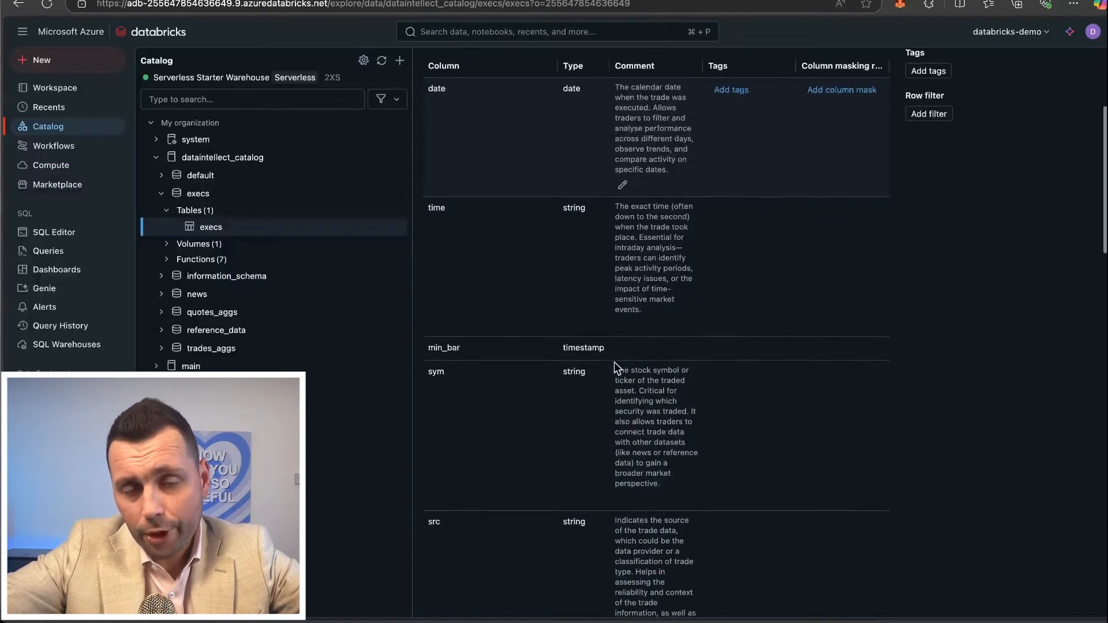
scroll(614, 361, down, 1)
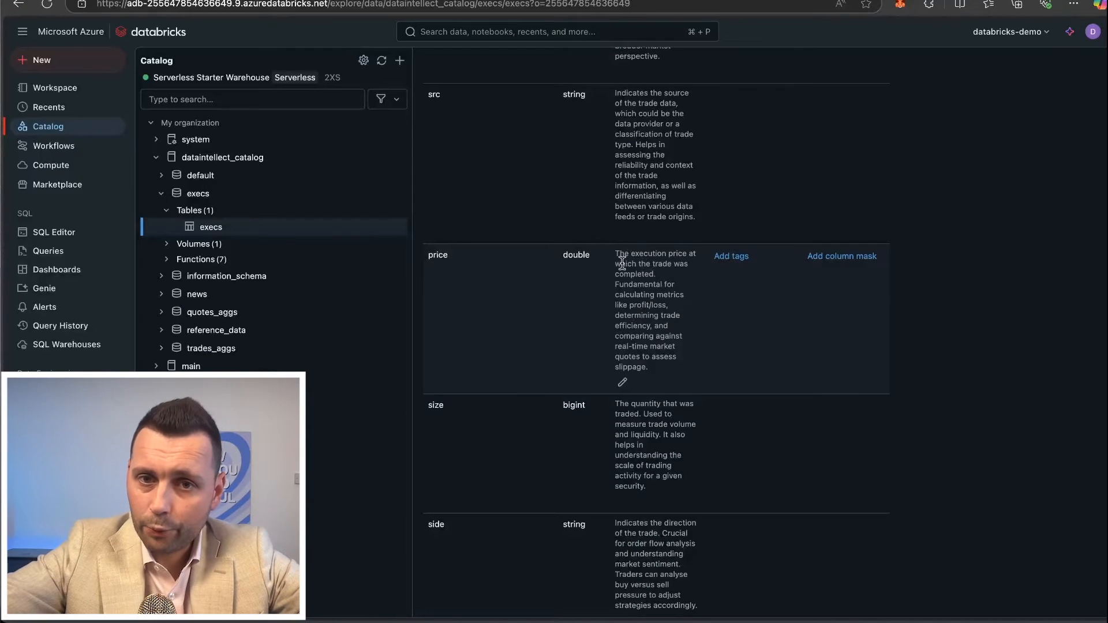
scroll(637, 296, down, 2)
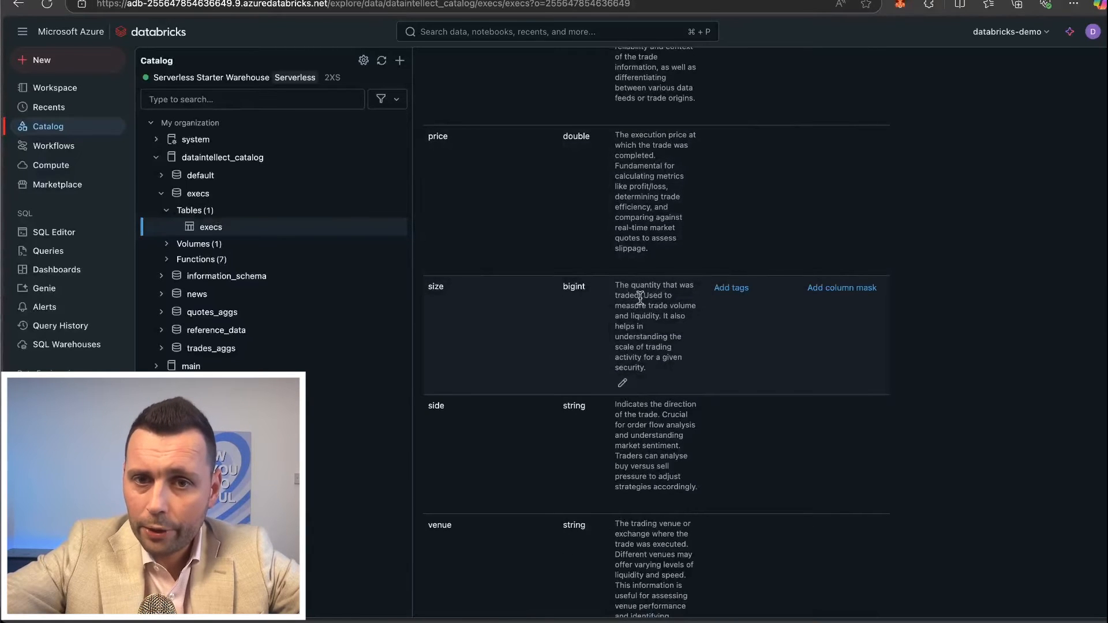
scroll(670, 394, down, 5)
scroll(670, 395, down, 6)
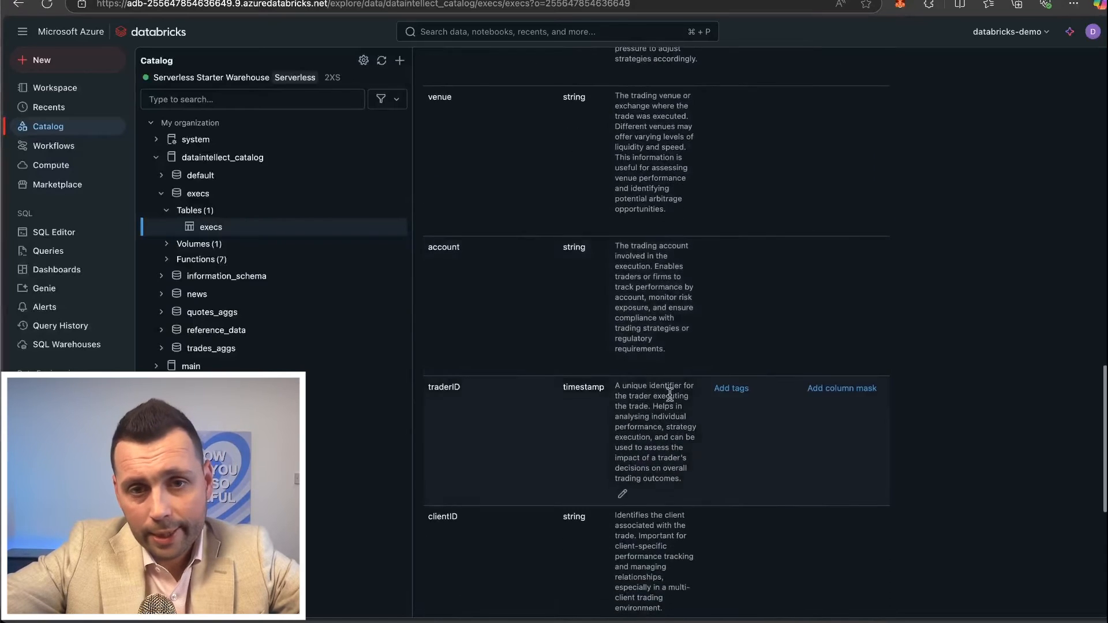
scroll(670, 395, down, 2)
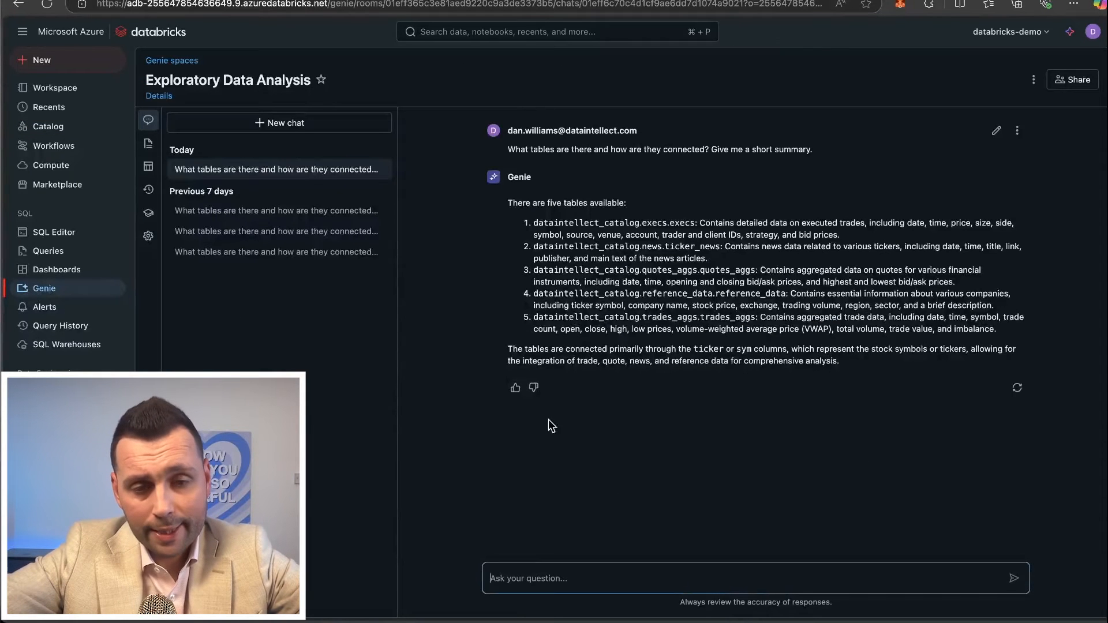
Ask the Genie chat "Show me the total volume traded over the last 5 days".
text(Show me the total volume traded over the last 5 days)
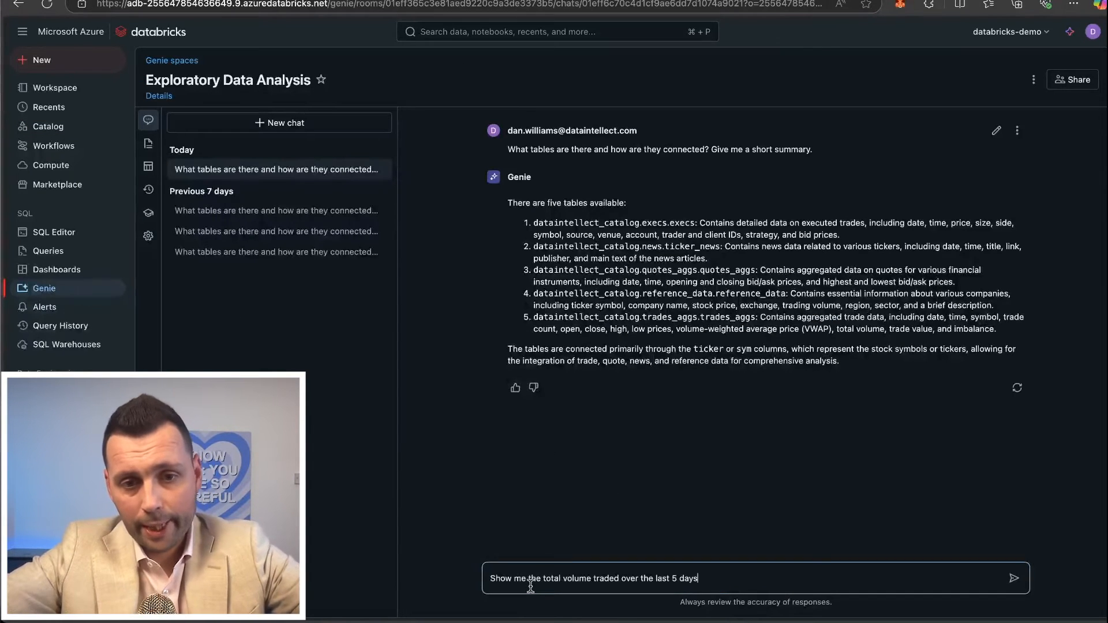
drag(505, 578, 606, 578)
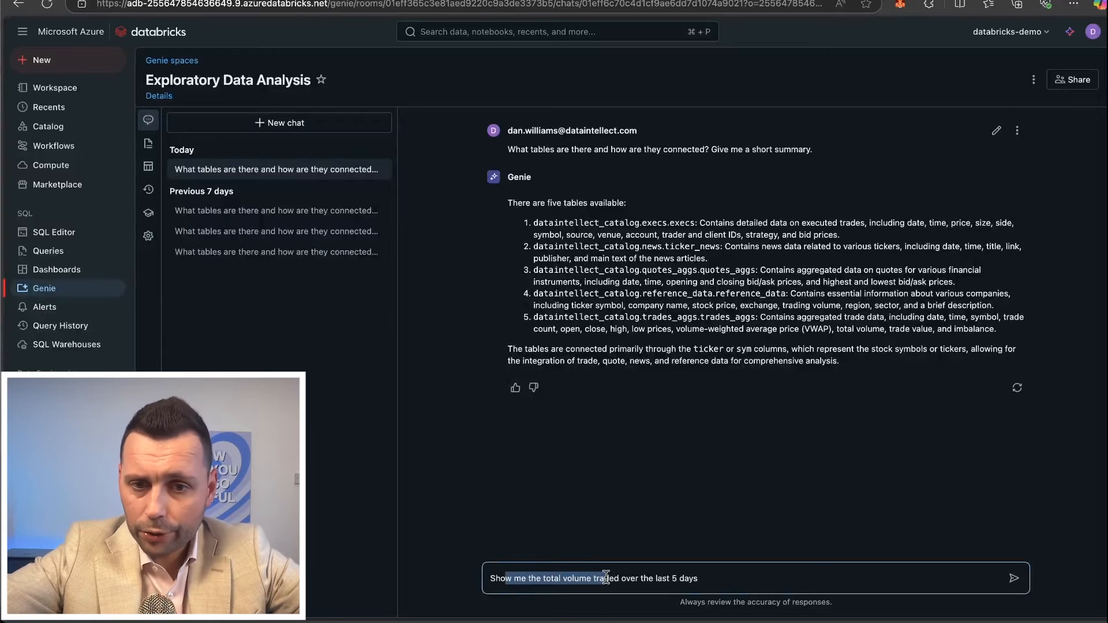
click(605, 578)
click(629, 575)
click(680, 574)
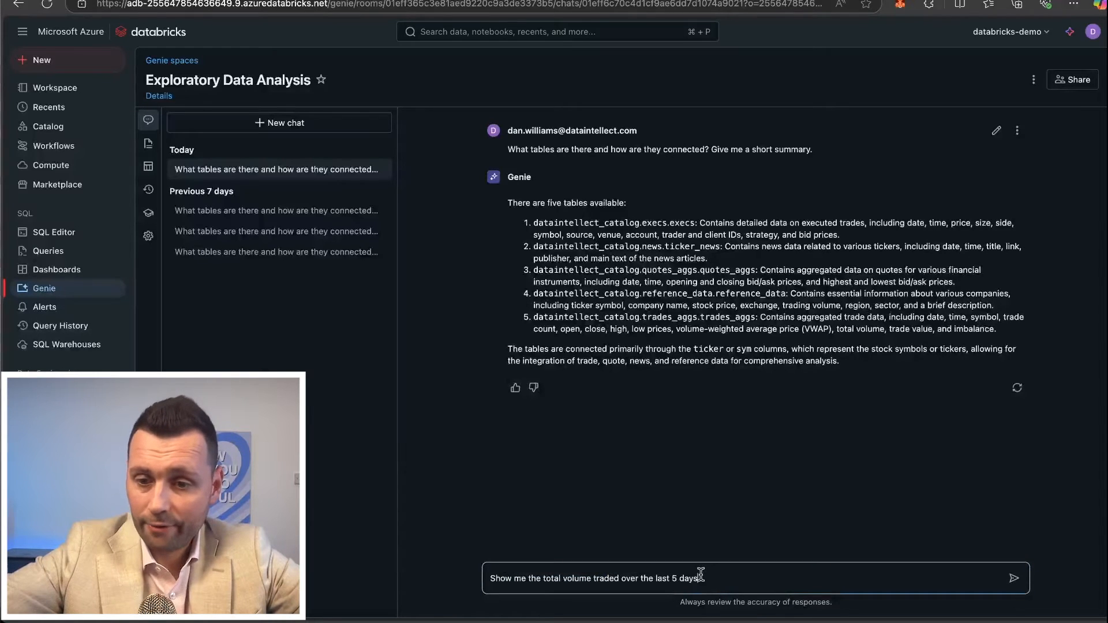
key(Return)
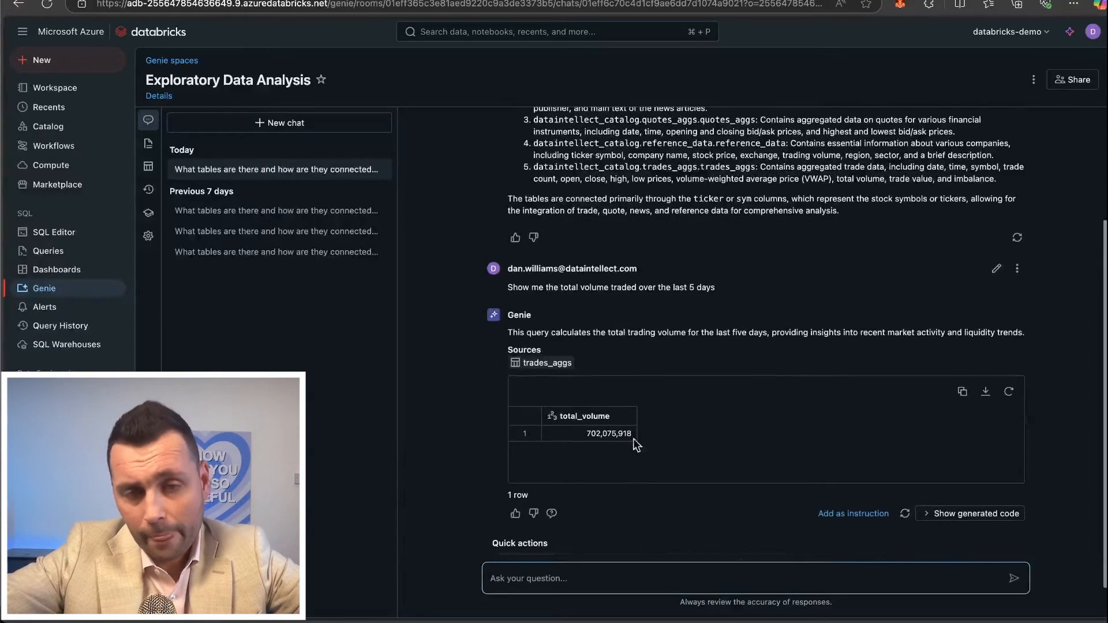
Show the generated SQL for the 5-day total volume answer and examine its sum, source table and date filter.
click(944, 513)
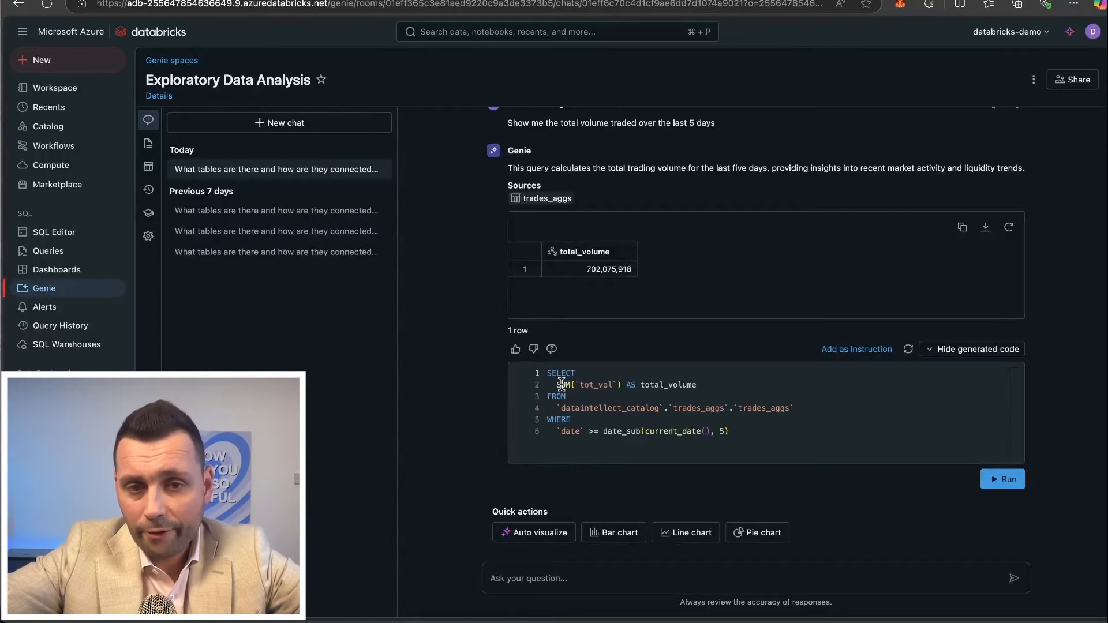
drag(557, 384, 615, 384)
click(615, 384)
click(592, 386)
click(661, 385)
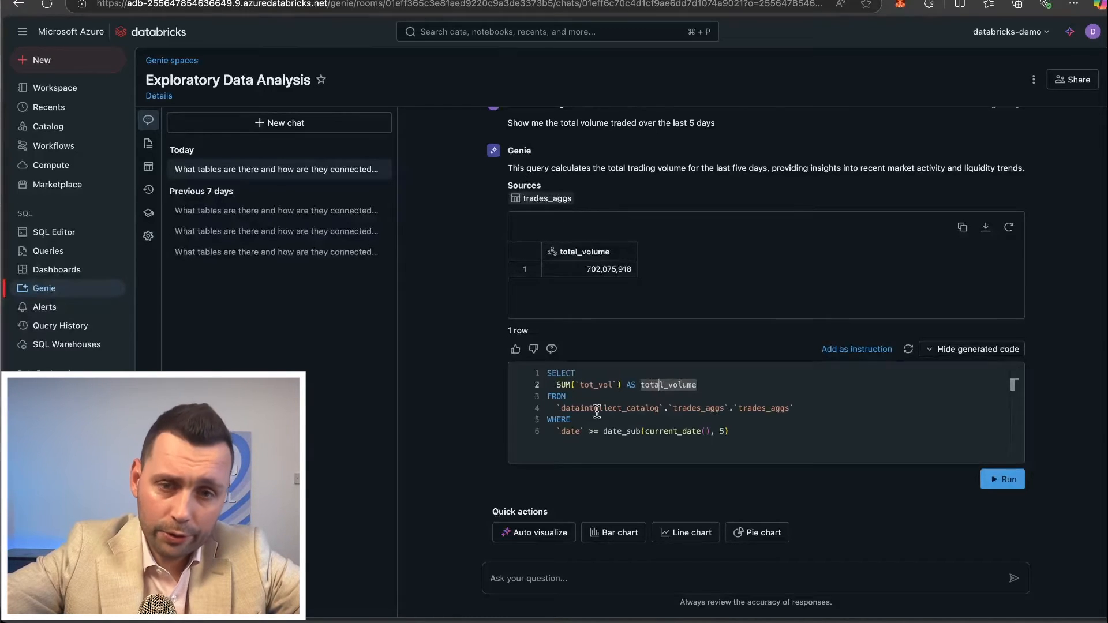
click(592, 409)
click(694, 385)
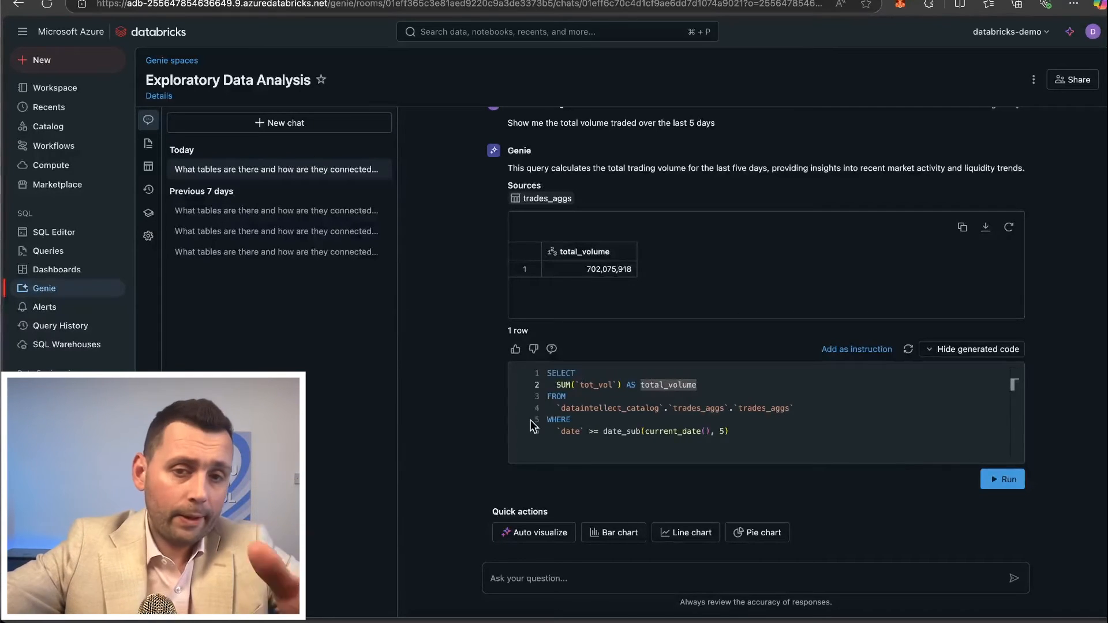
click(599, 419)
click(624, 429)
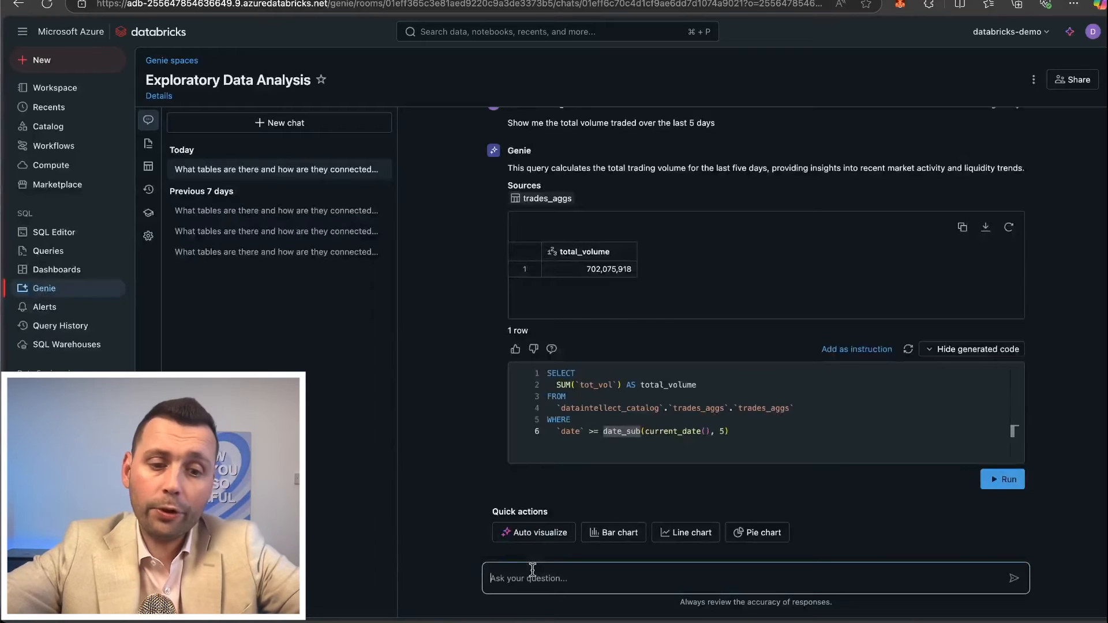
Ask Genie "Show me the total volume traded over the last 5 days per day and per instrument.".
text(Show me the total volume traded over the last 5 days per day and per instrument.)
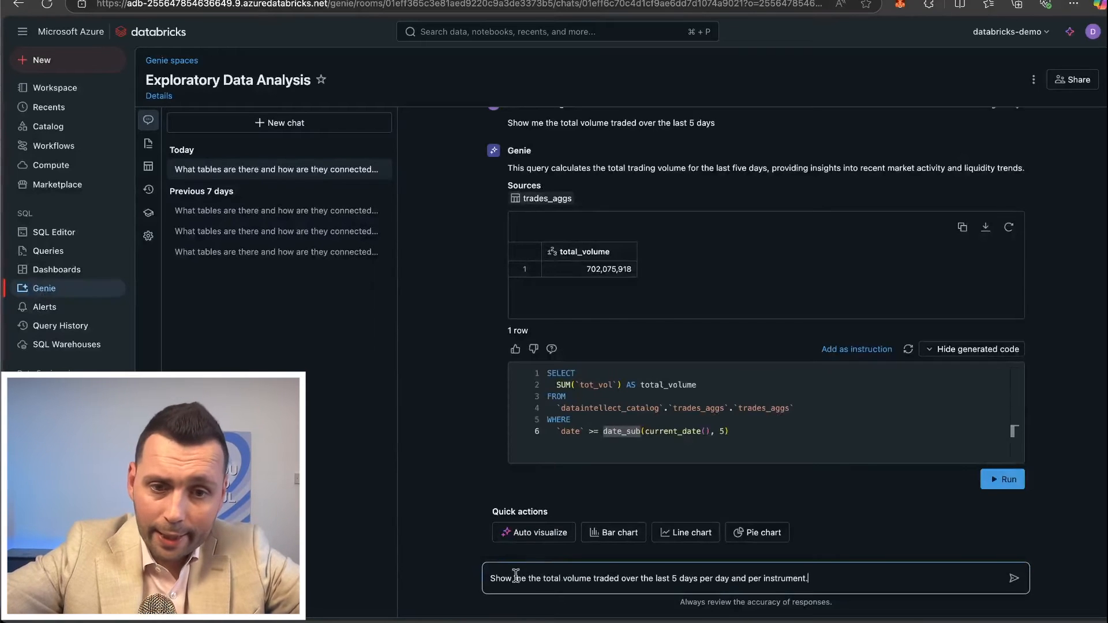
drag(500, 576, 549, 576)
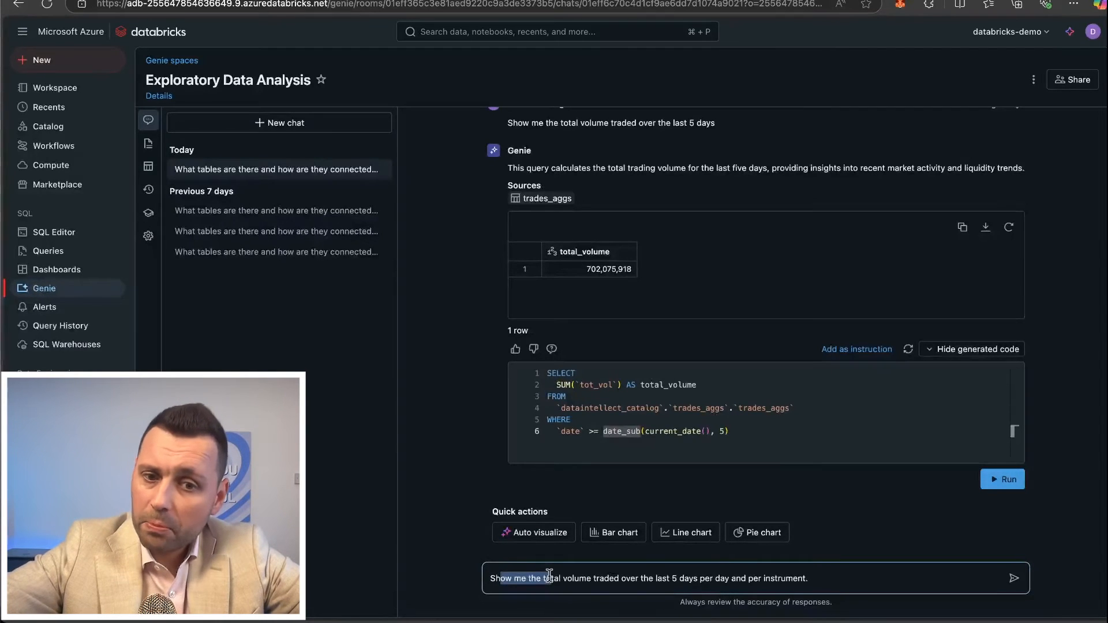
click(529, 580)
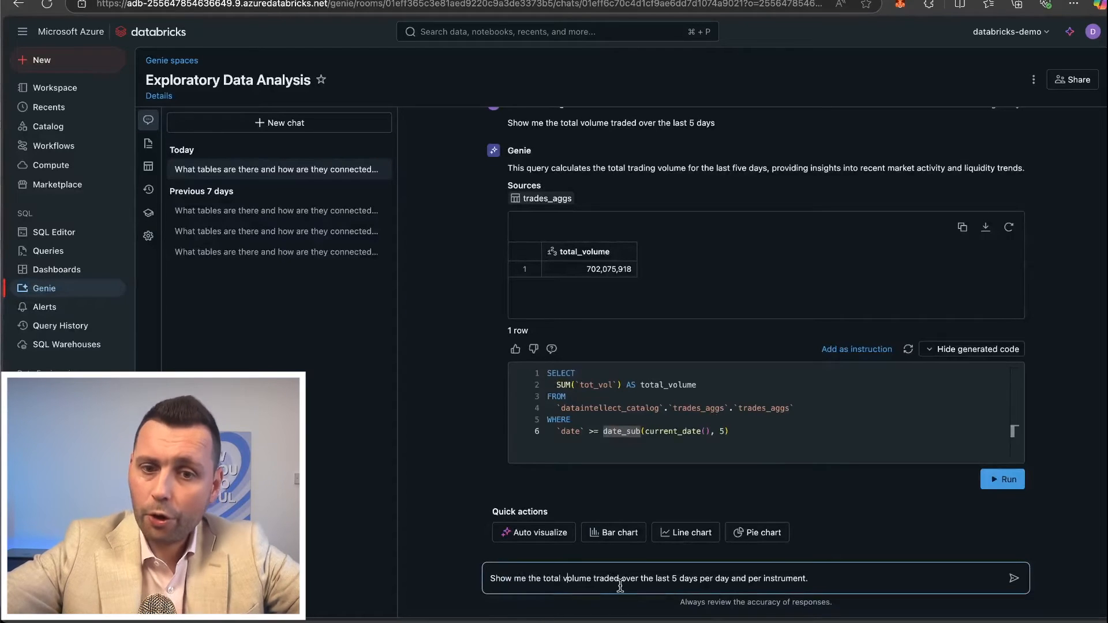
click(821, 579)
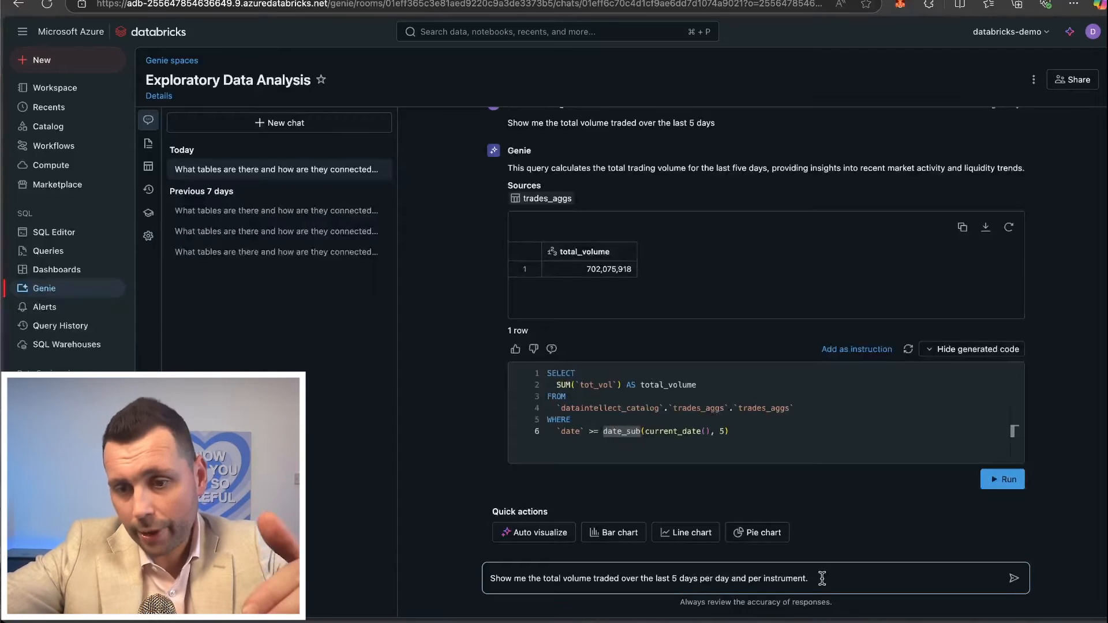
key(Return)
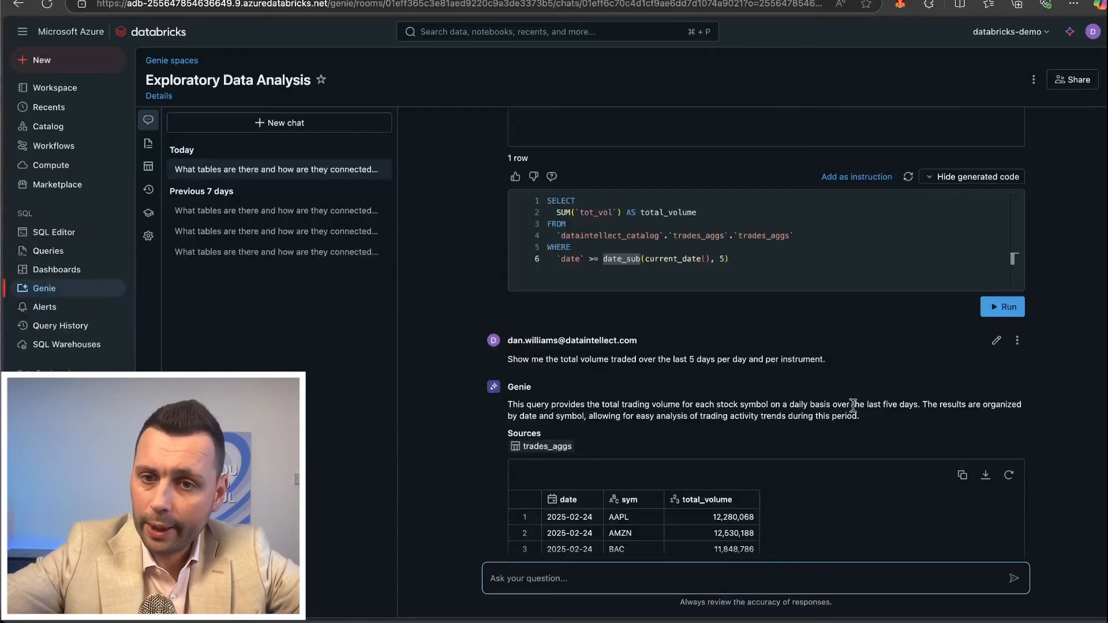
Review the per-day, per-instrument results, show their generated SQL, and examine its grouping and total_volume aggregation.
scroll(867, 420, down, 3)
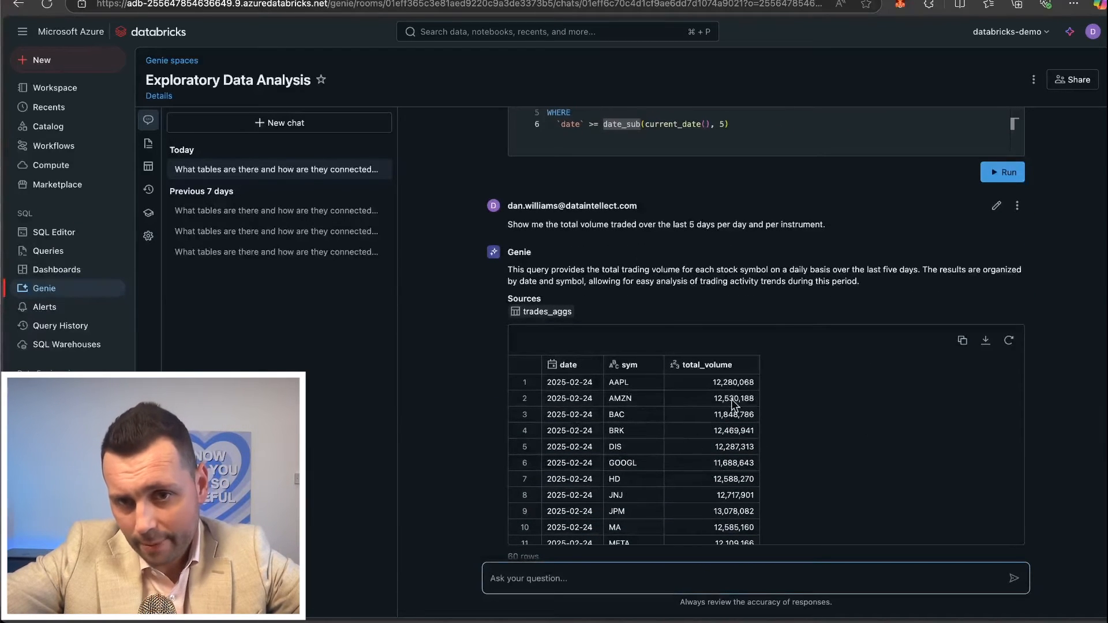
scroll(740, 523, down, 10)
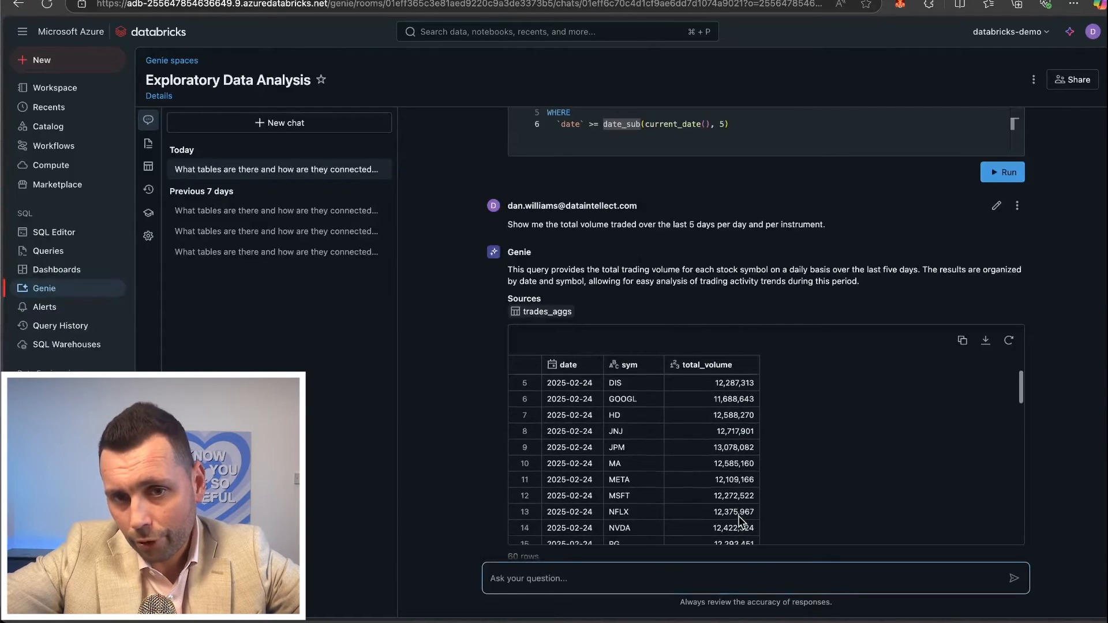
scroll(762, 290, down, 6)
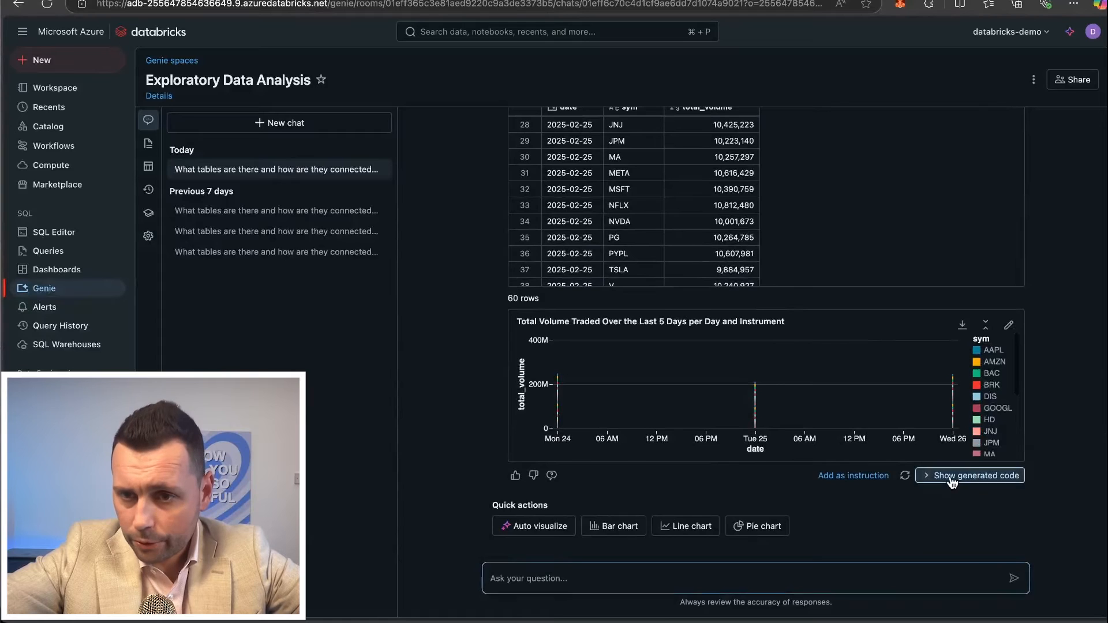
click(976, 475)
scroll(726, 416, down, 4)
double_click(552, 370)
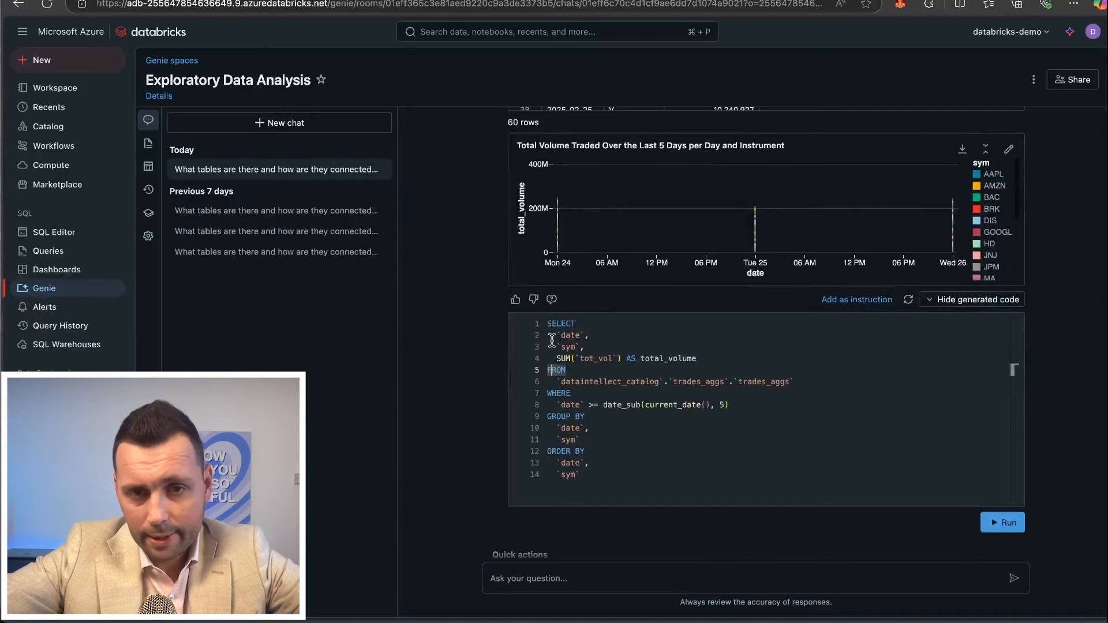
drag(548, 417, 582, 440)
click(583, 440)
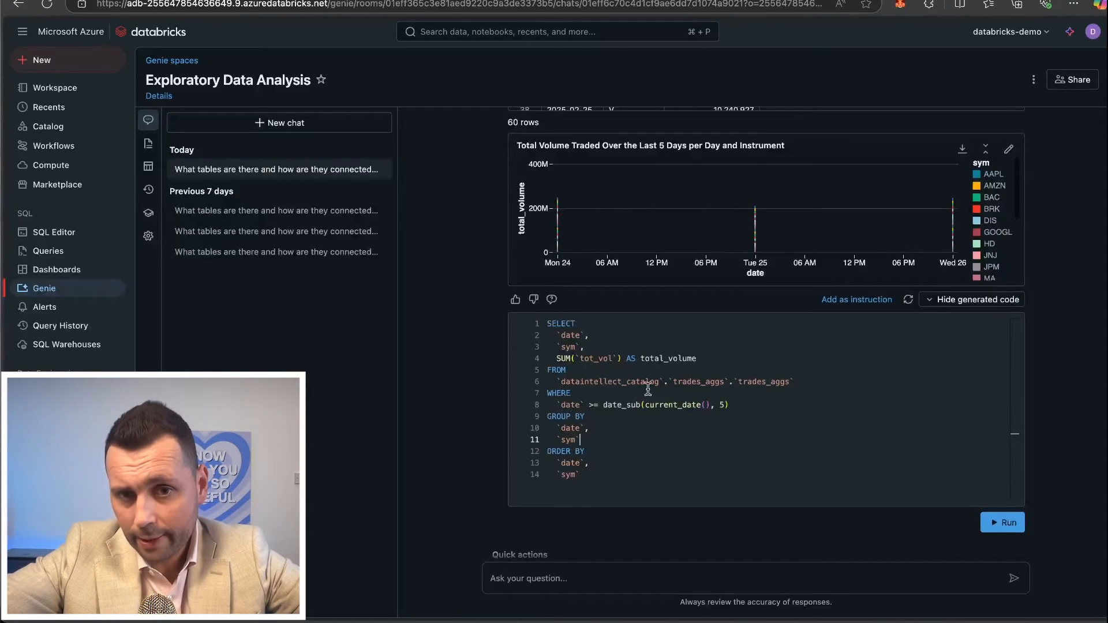
drag(559, 359, 667, 357)
click(631, 358)
double_click(647, 358)
click(667, 357)
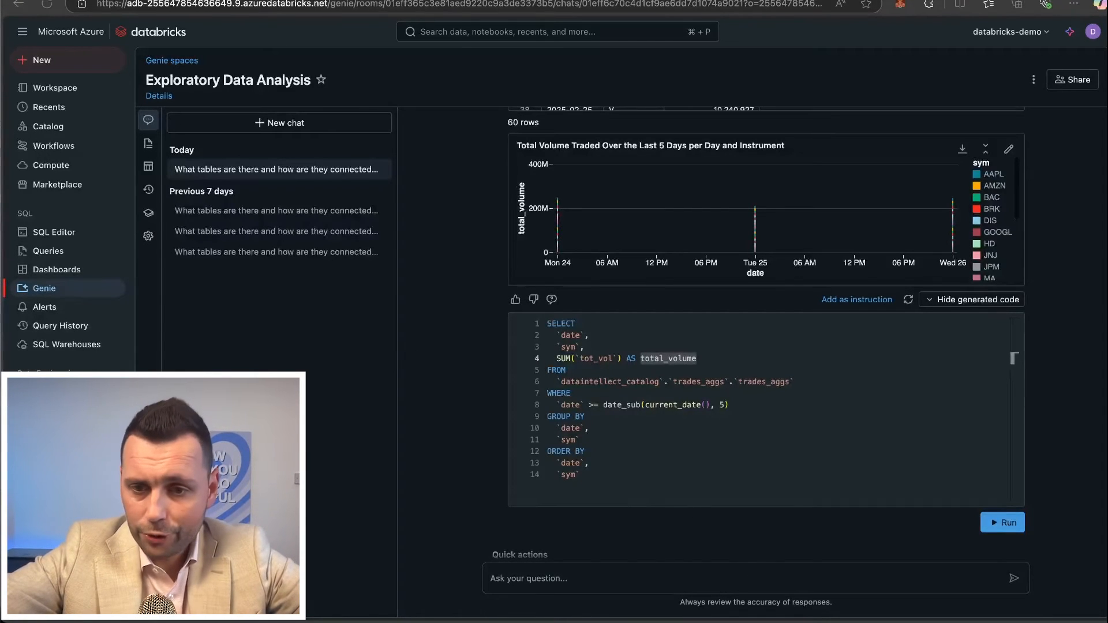
Ask Genie "As per above, but for tech stocks".
click(555, 587)
text(As per above, but for tech stocks)
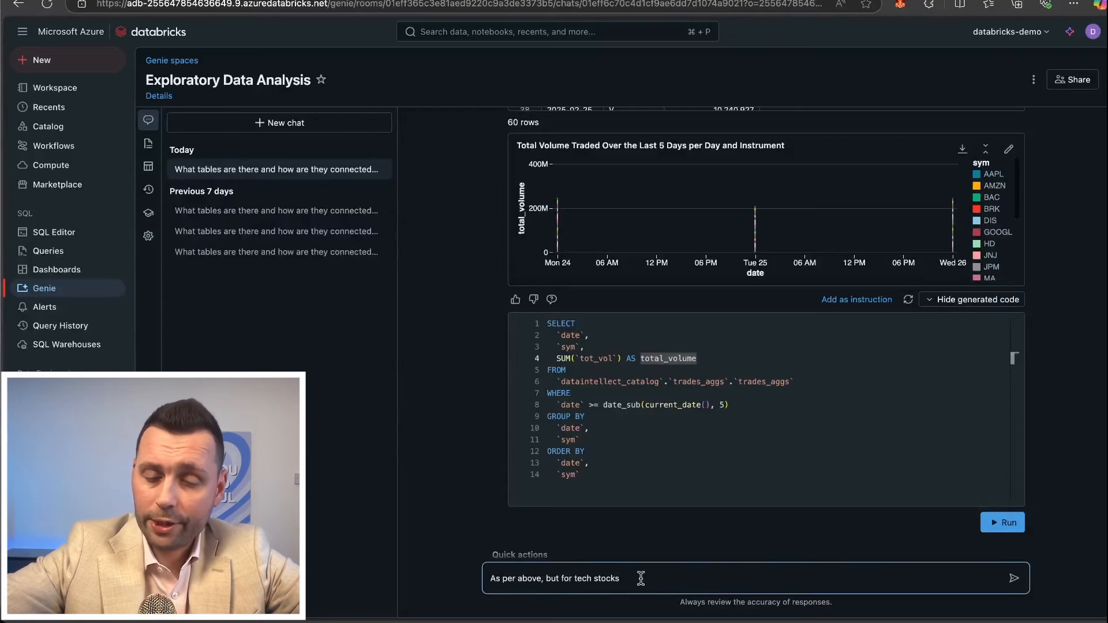
key(Return)
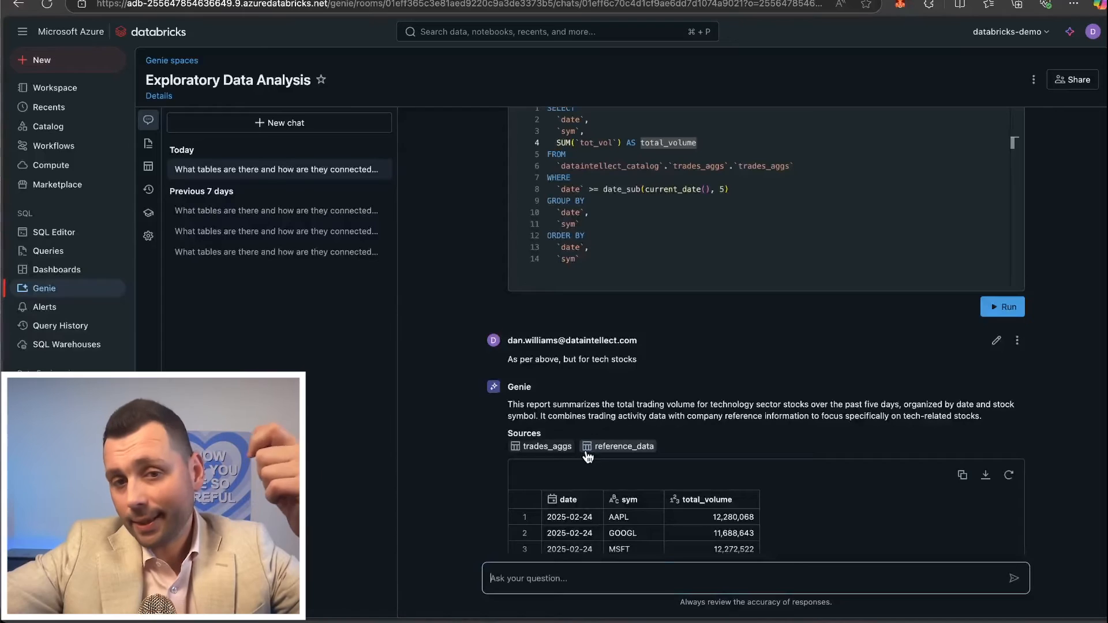
Review Genie's tech stocks answer, reading its technology sector summary, source tables, result rows and chart.
drag(526, 405, 693, 416)
click(689, 405)
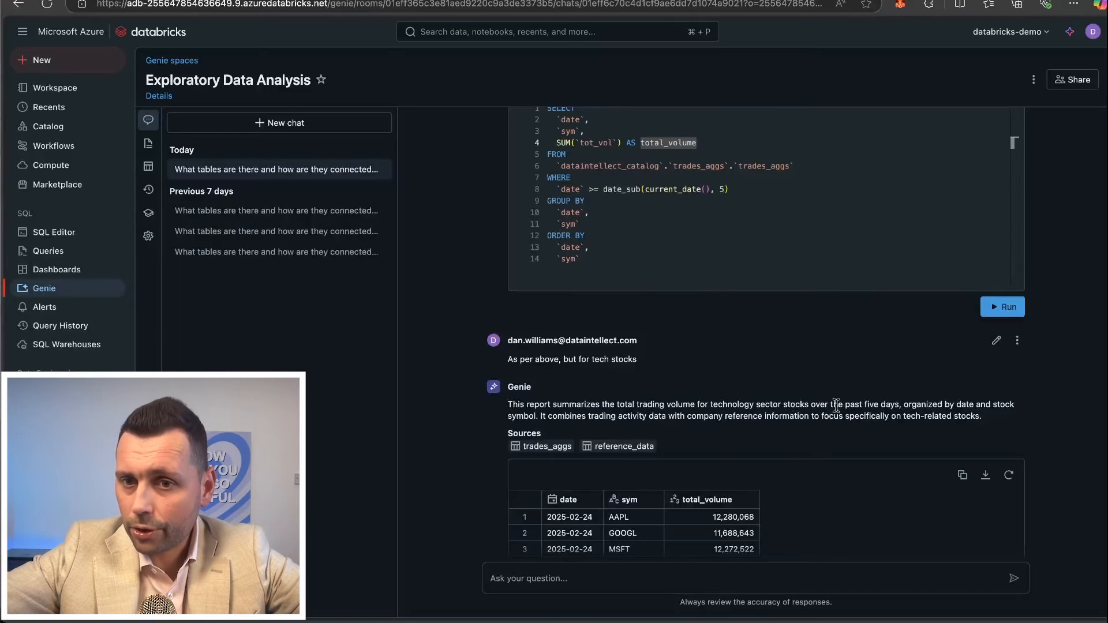
scroll(843, 407, down, 1)
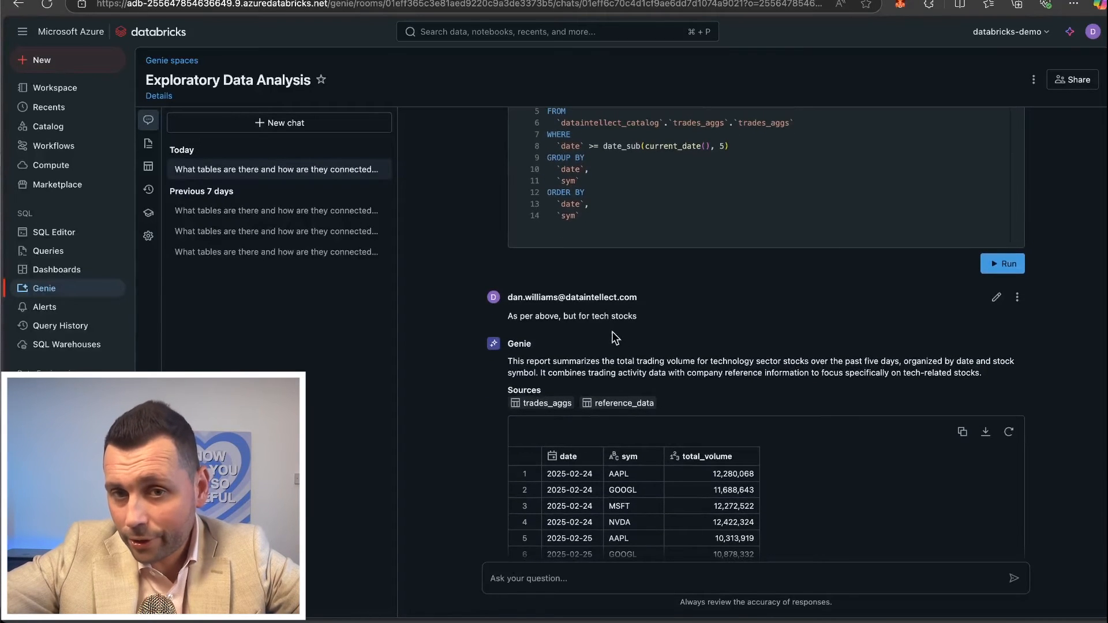
drag(710, 361, 779, 361)
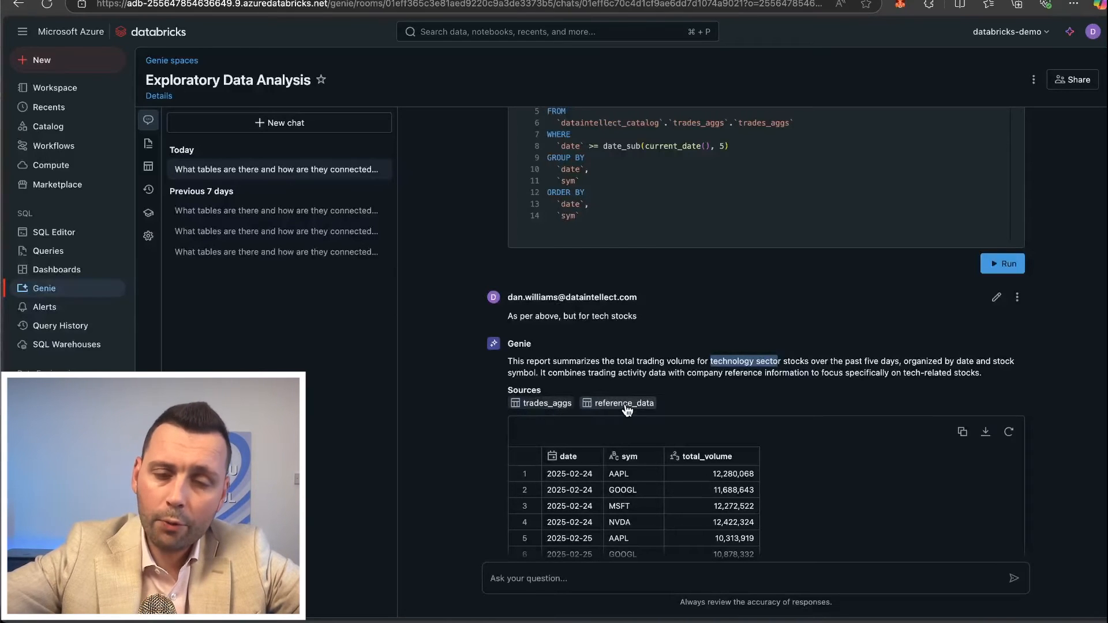
scroll(600, 375, down, 3)
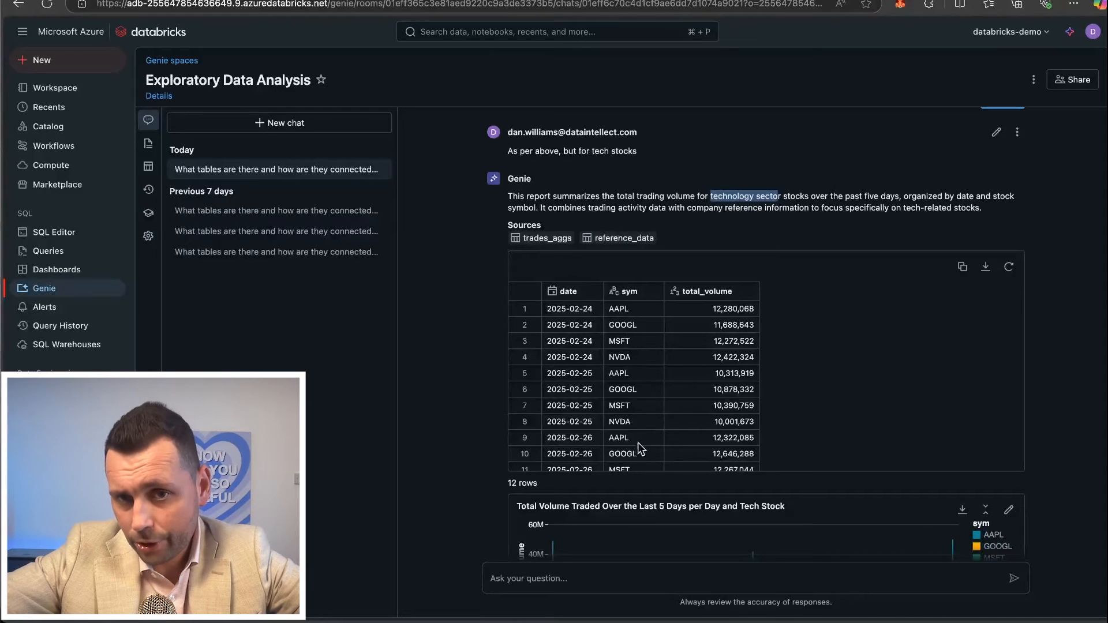
scroll(721, 444, down, 2)
scroll(476, 407, down, 3)
Show the generated SQL for the tech stocks answer and examine its reference_data sector filter.
click(948, 476)
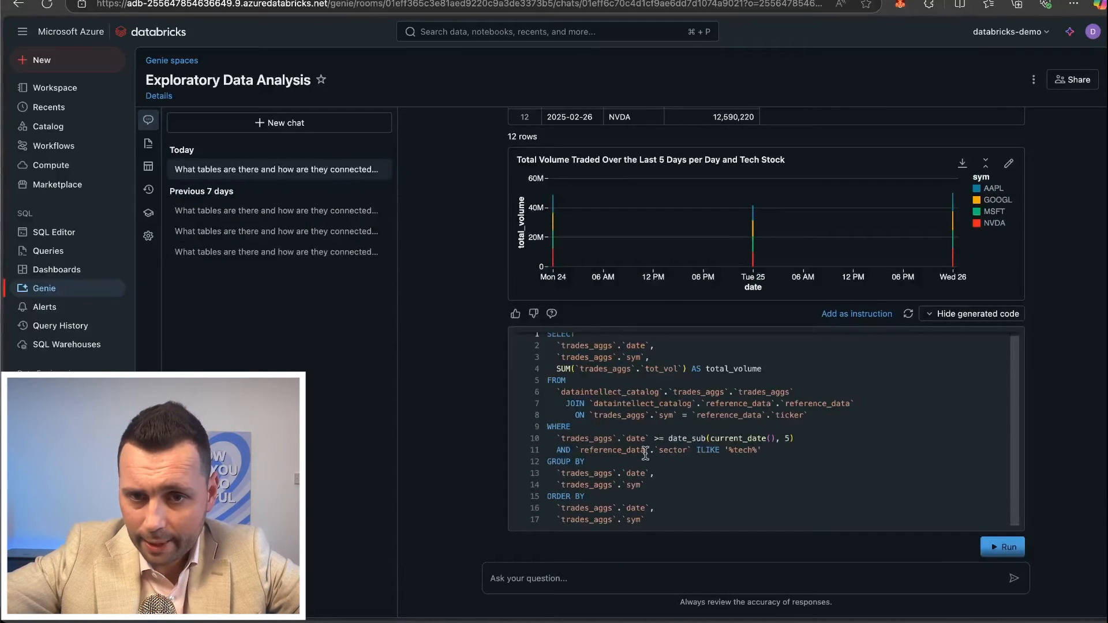
click(676, 451)
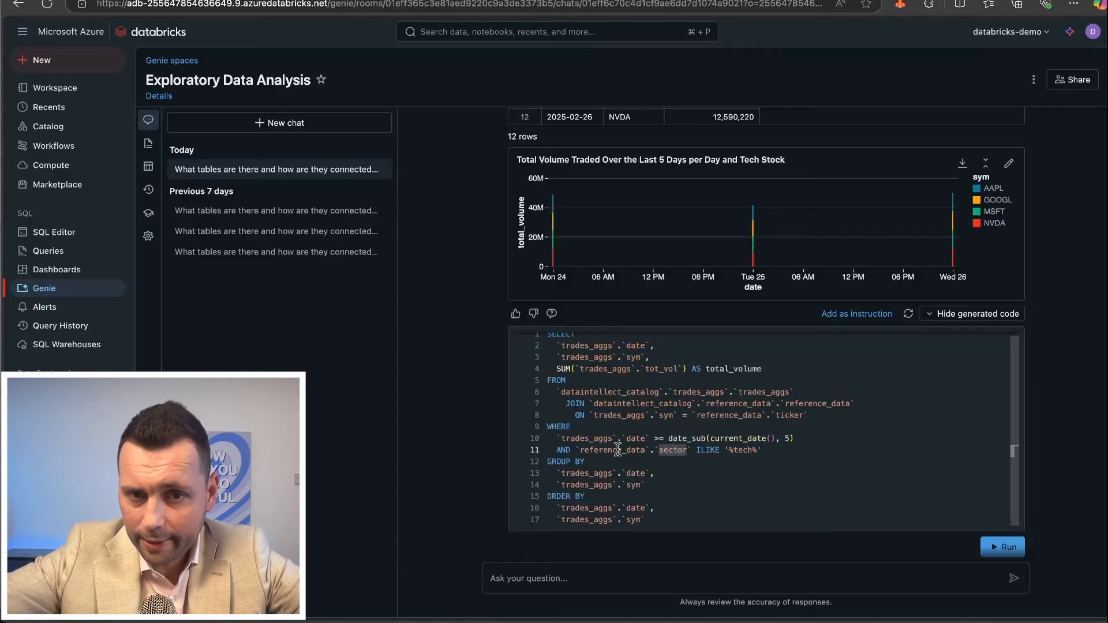
double_click(618, 449)
click(668, 450)
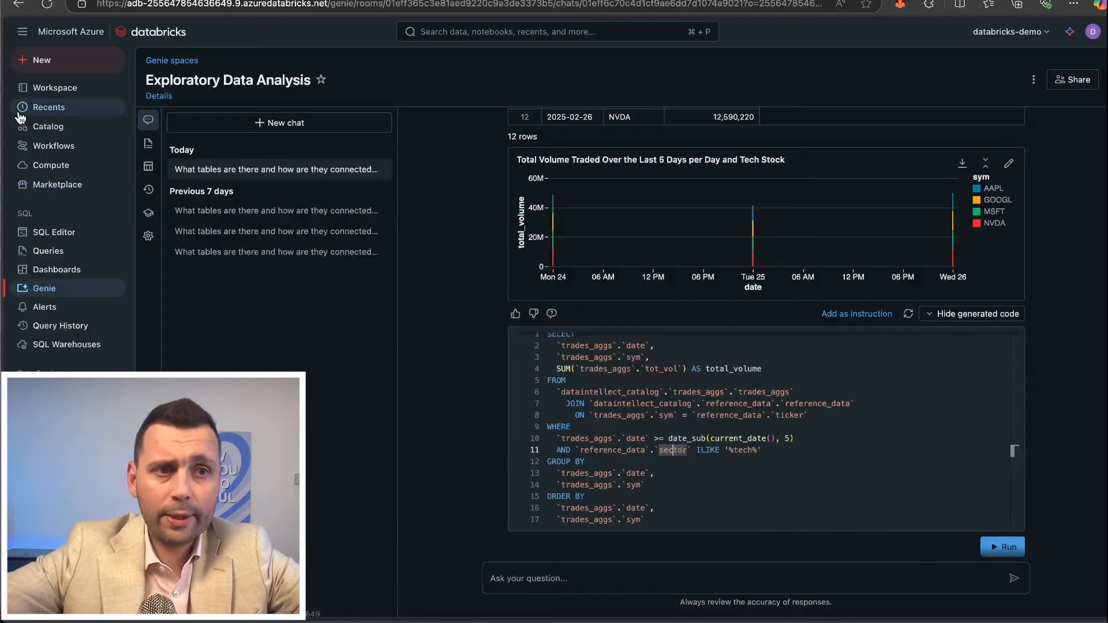
Open the reference_data table from the reference_data schema of dataintellect_catalog in the Catalog and look through it.
click(41, 127)
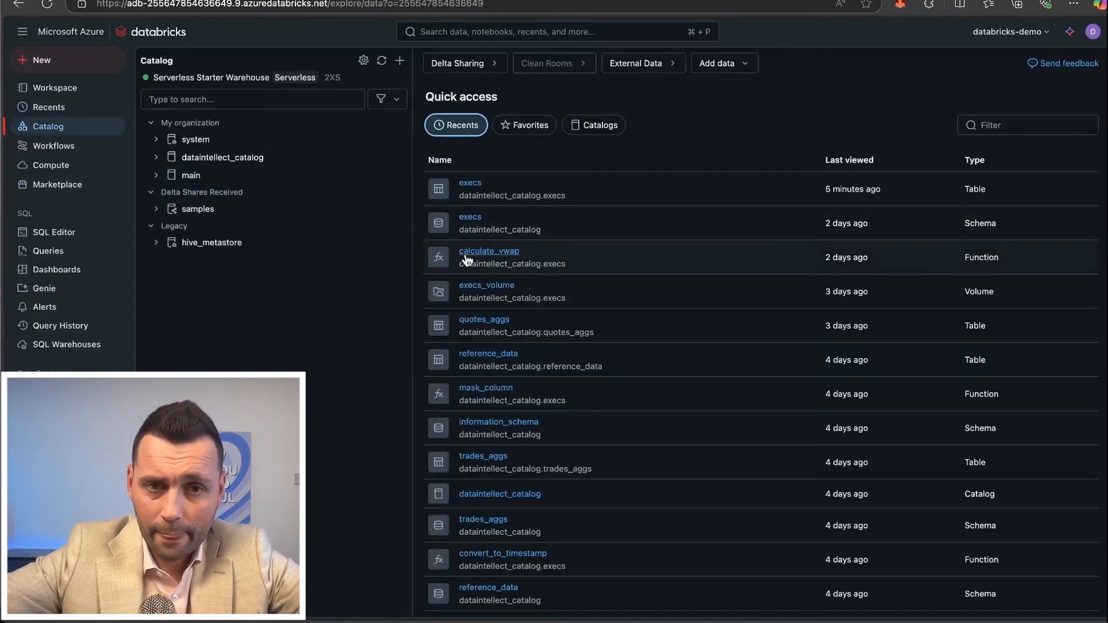
click(156, 157)
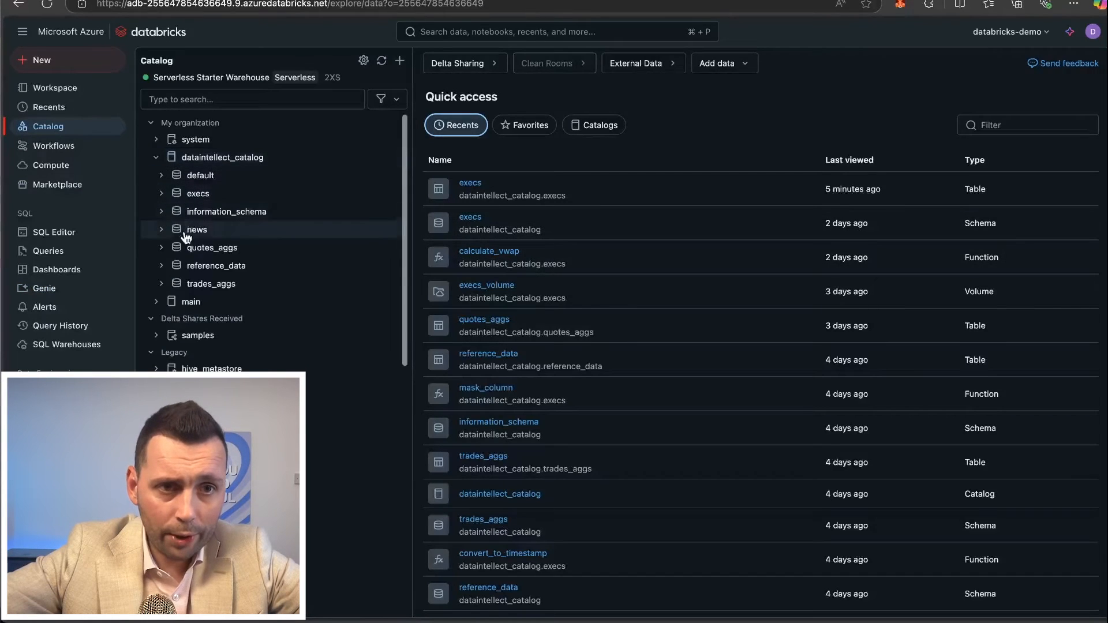
click(164, 267)
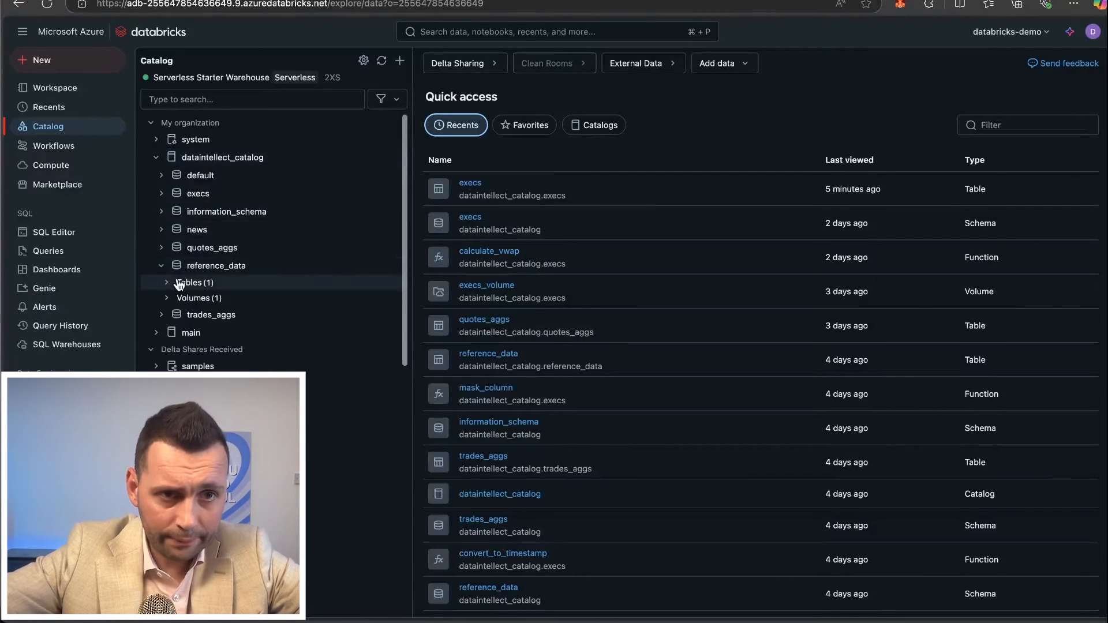
click(179, 283)
click(203, 305)
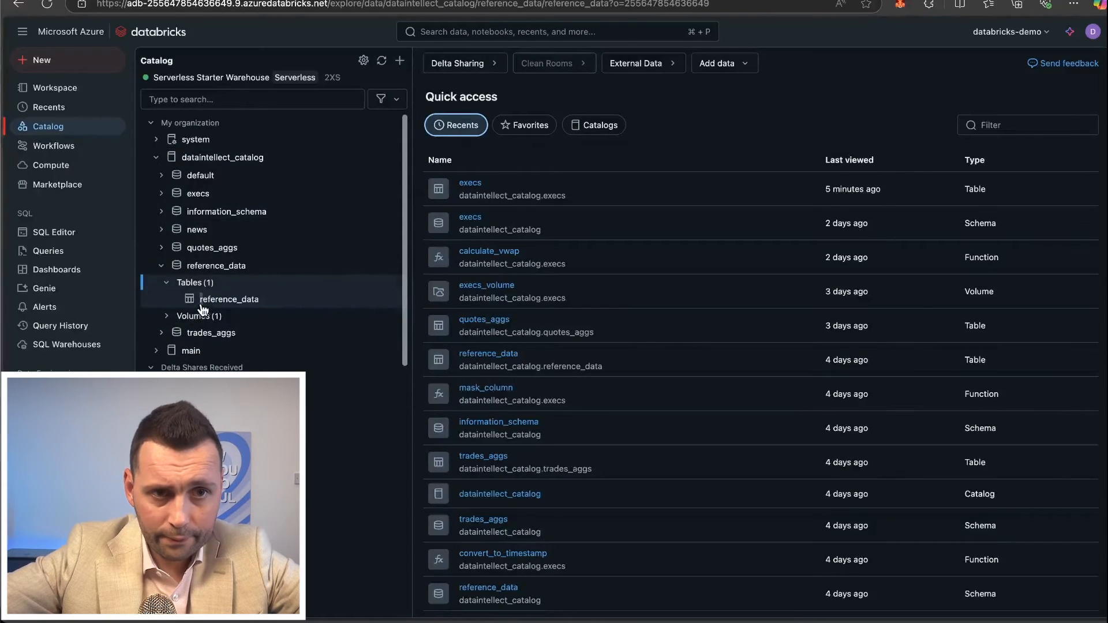
scroll(578, 373, down, 10)
scroll(578, 373, down, 8)
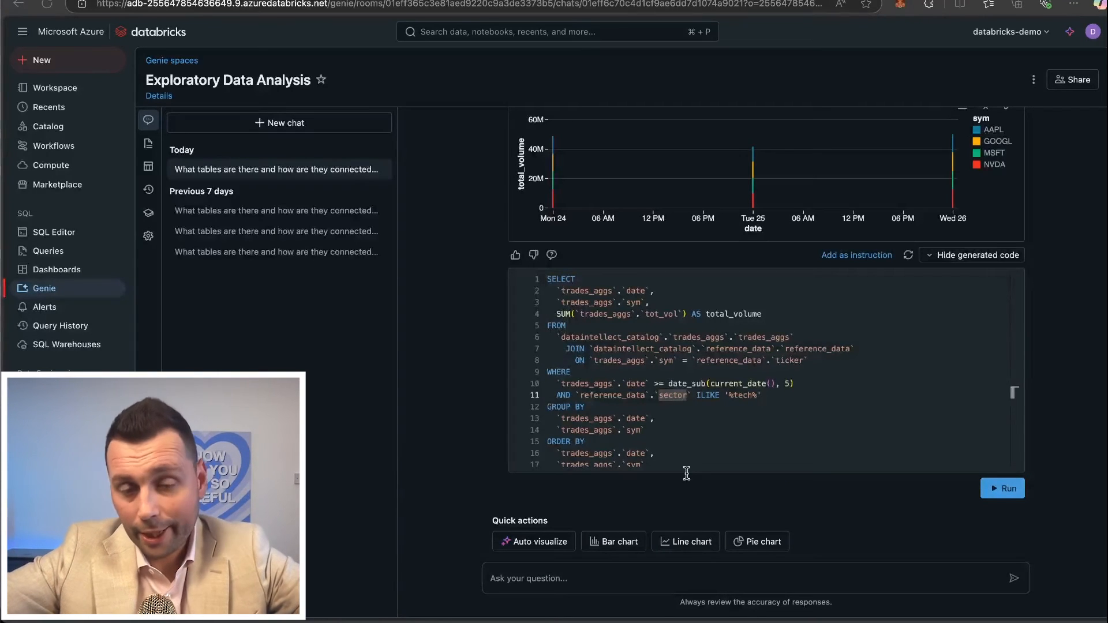
Read Genie's summary for "As per above, and calculate the vwap", checking the VWAP measure, technology sector and five-day scope.
scroll(664, 519, down, 3)
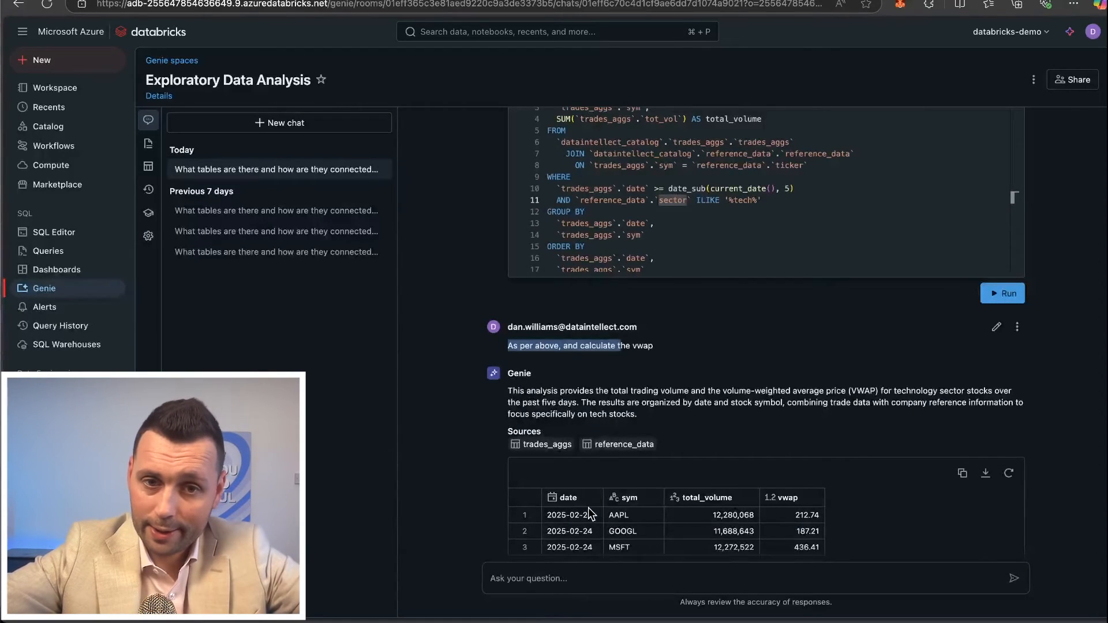
click(543, 391)
drag(542, 391, 685, 401)
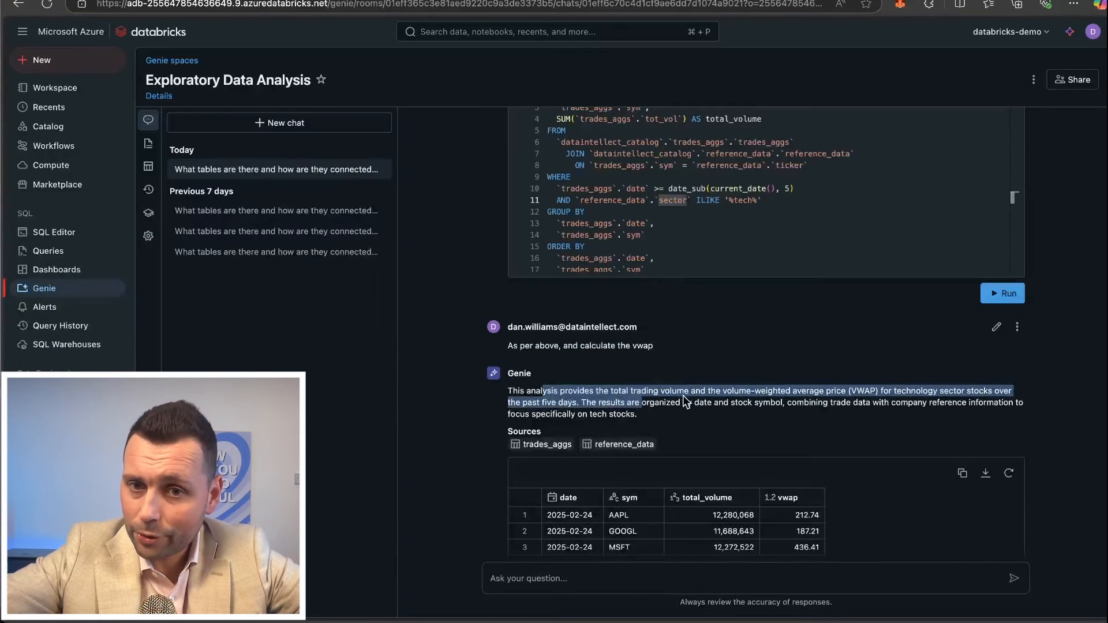
click(730, 392)
drag(876, 392, 731, 397)
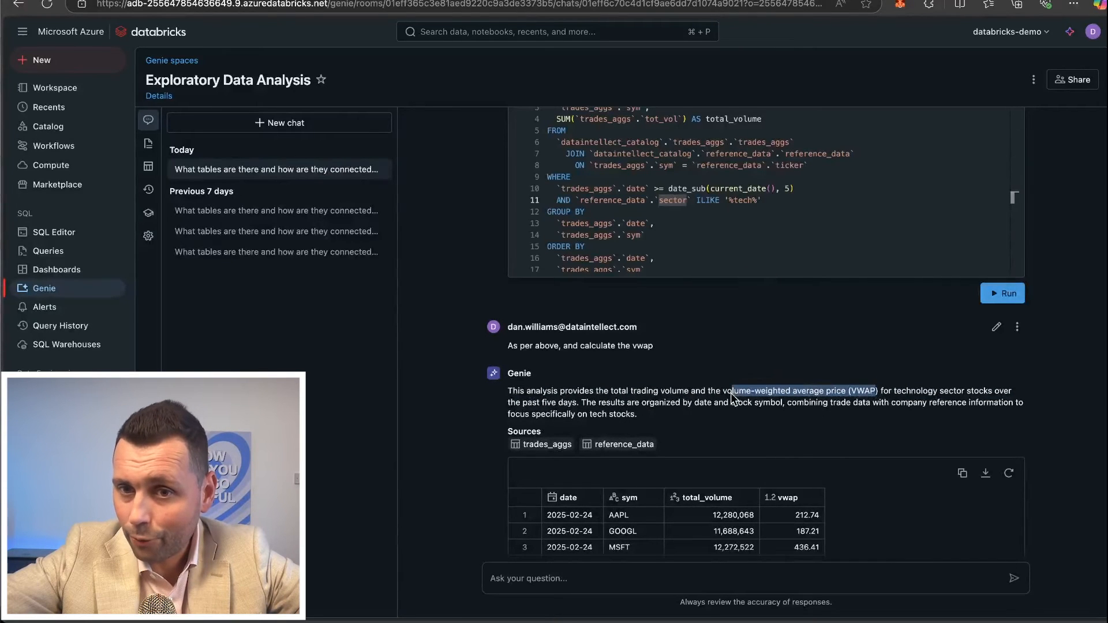
click(731, 397)
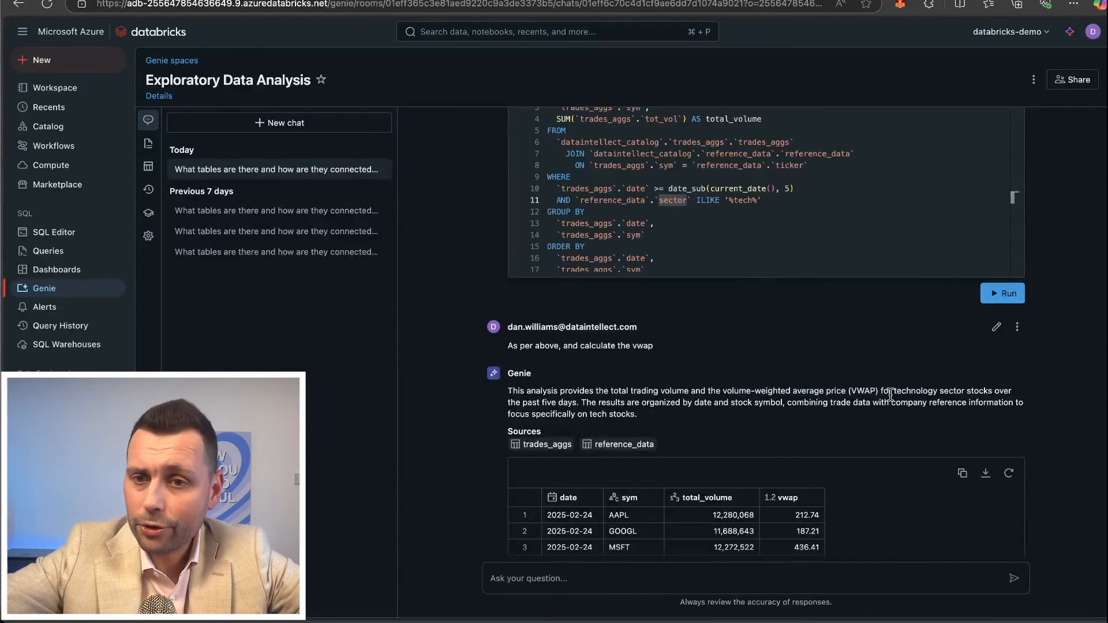
drag(892, 392, 963, 402)
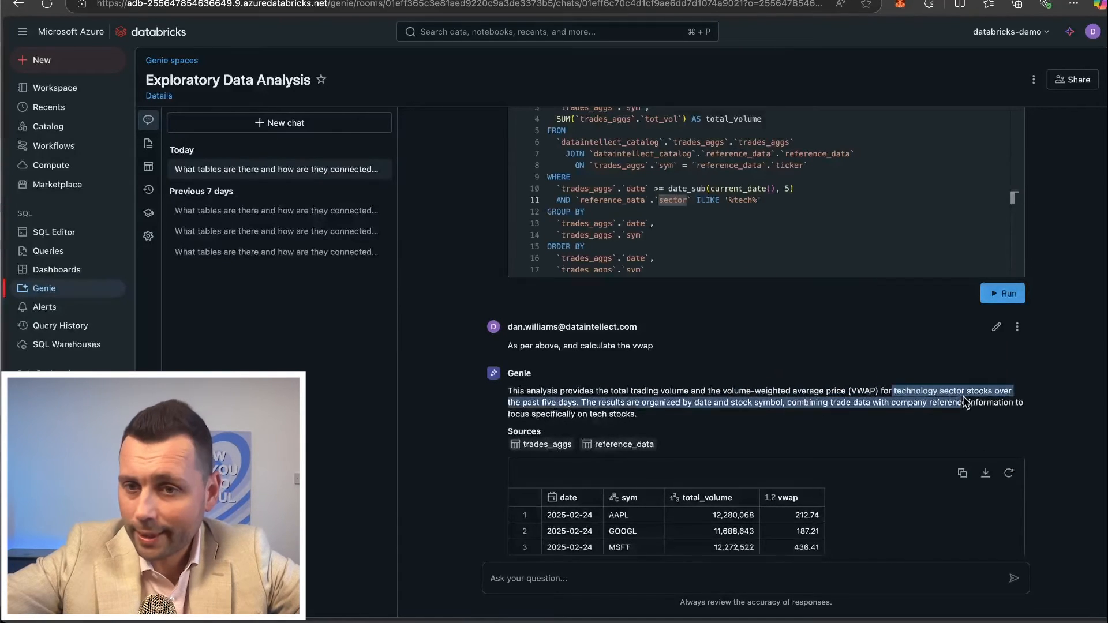
double_click(563, 403)
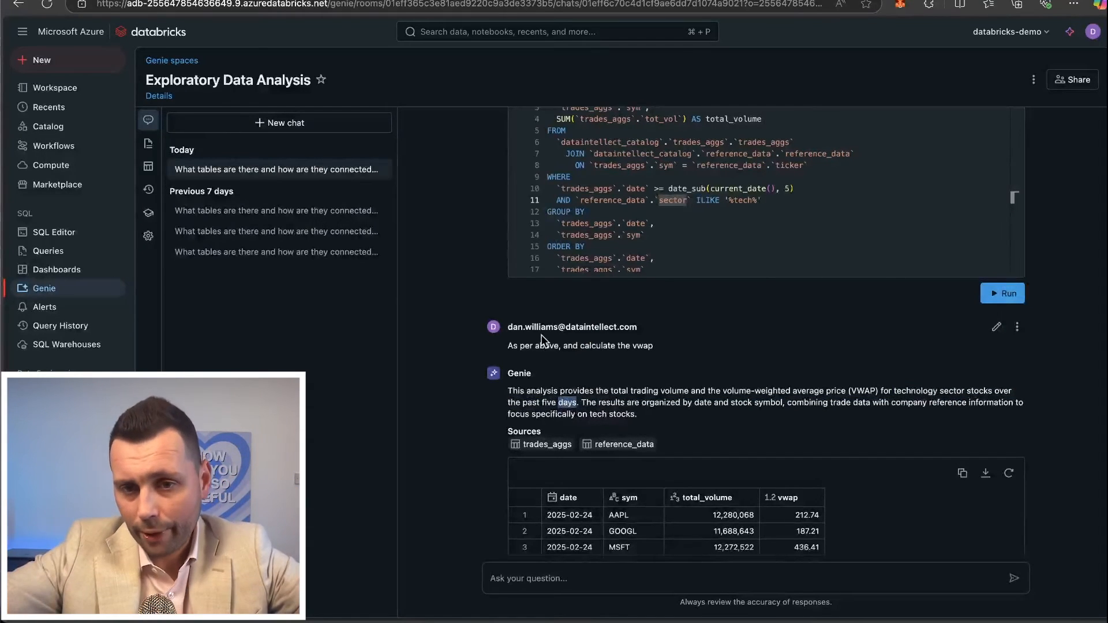
Check the VWAP result rows, show their generated SQL, and examine the division of summed trade_val by summed tot_vol.
scroll(663, 375, down, 5)
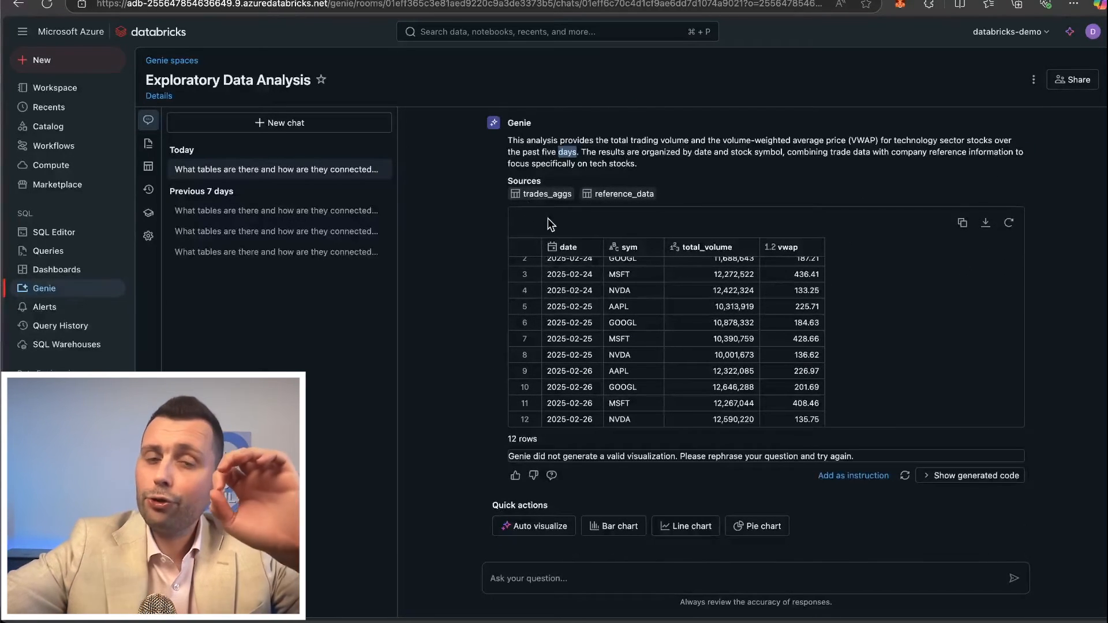
scroll(548, 222, up, 1)
click(928, 476)
scroll(750, 439, down, 3)
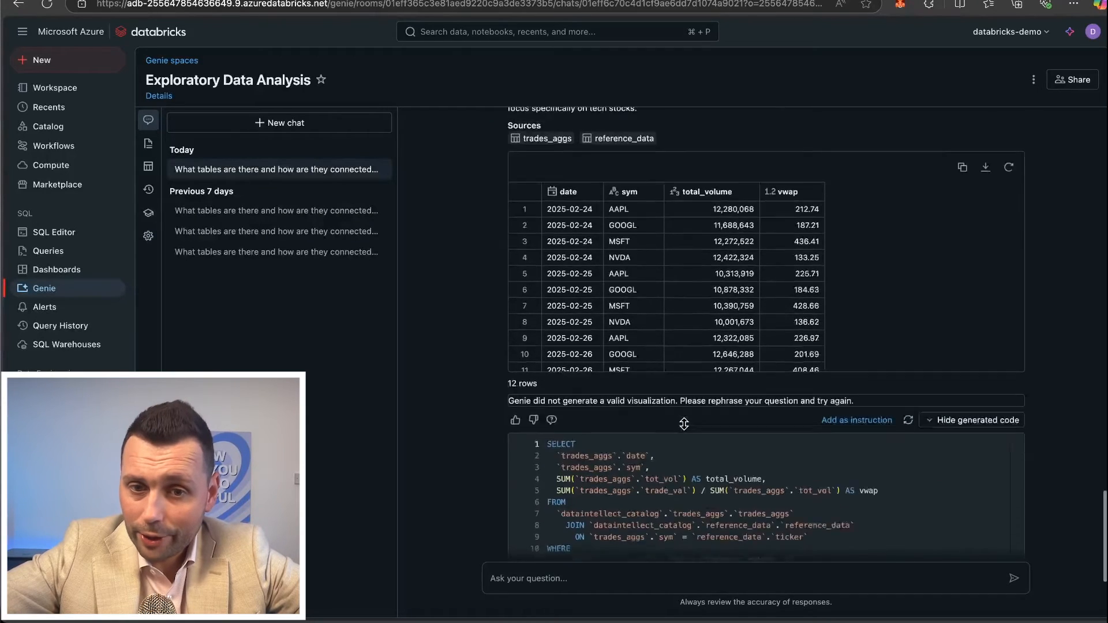
drag(557, 396, 824, 398)
click(828, 397)
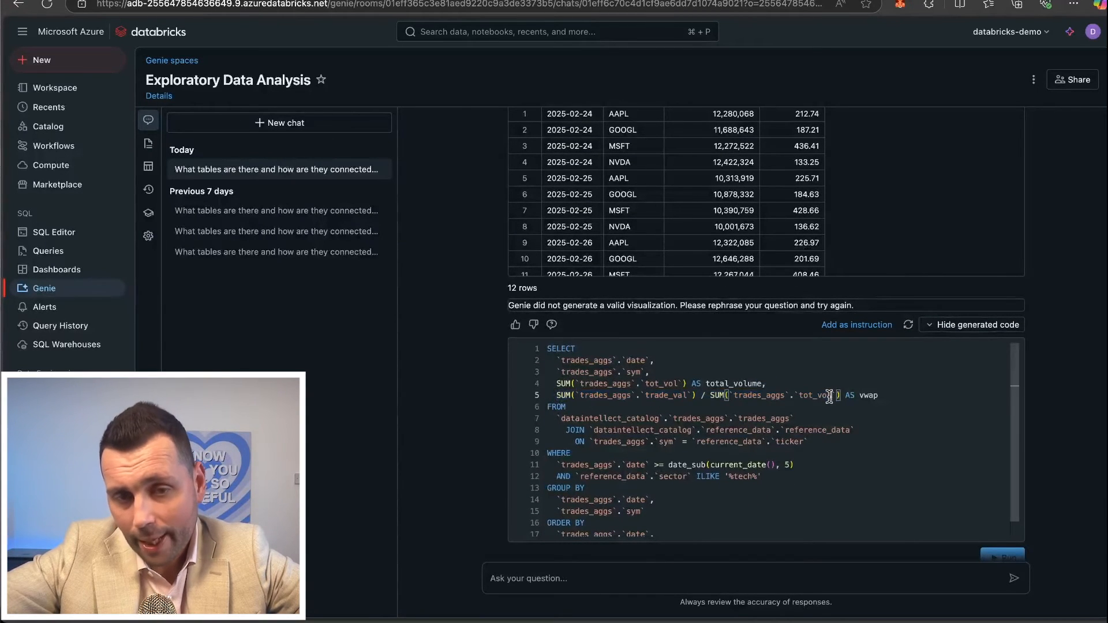
click(577, 396)
double_click(650, 395)
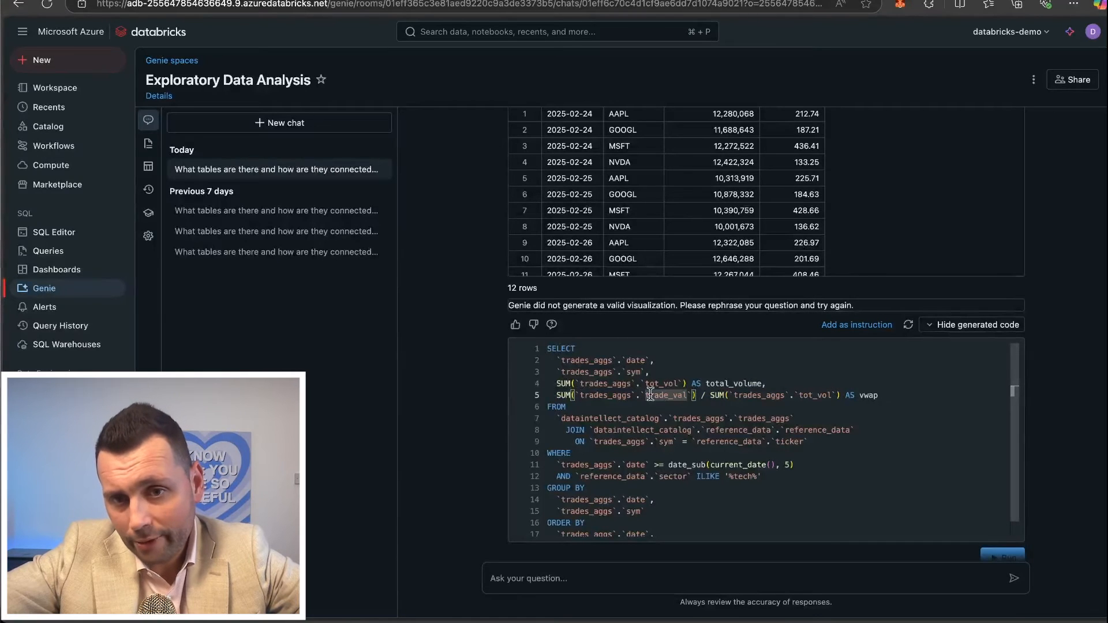
click(730, 393)
click(695, 393)
click(839, 395)
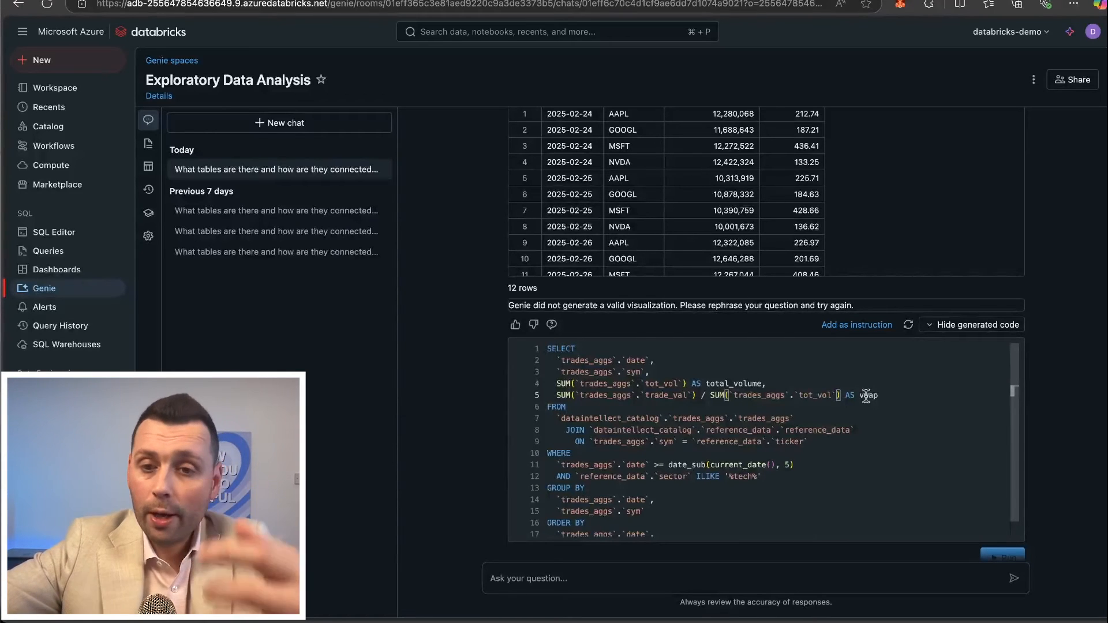
Open the example query "calculate daily vwap for aapl for 2025-02-20" in the Genie space's instructions and examine its daily_vwap formula.
click(148, 143)
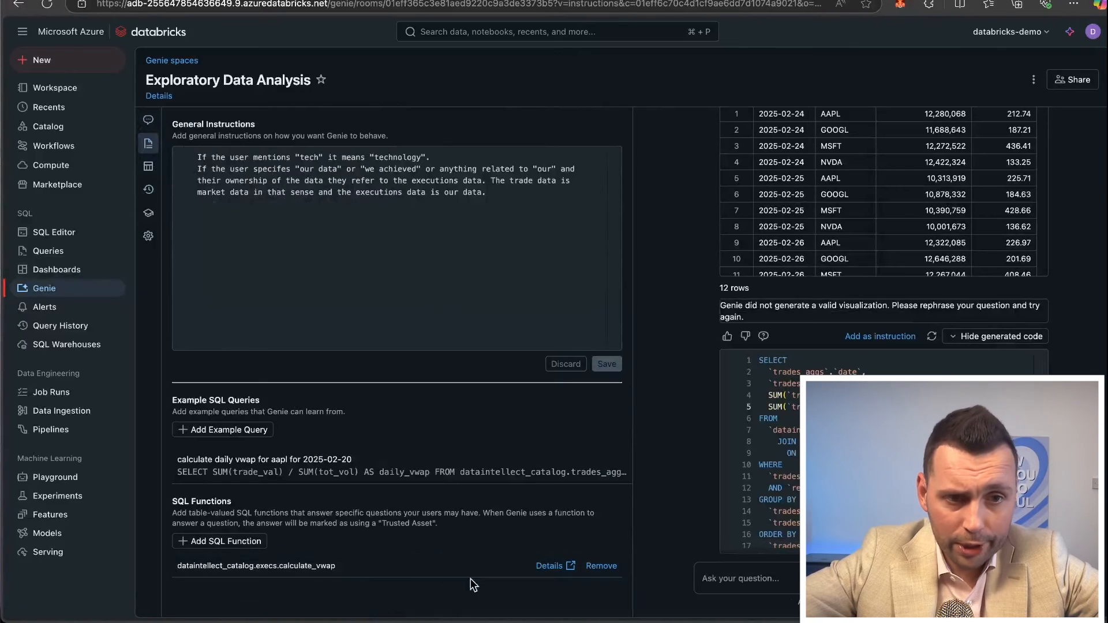
click(226, 470)
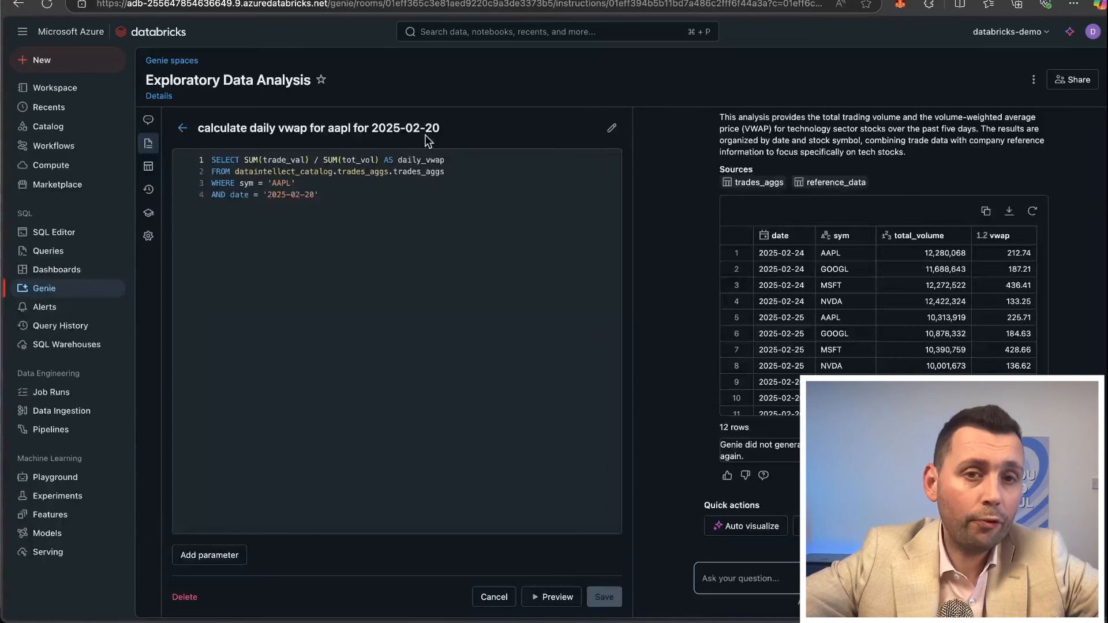
click(298, 186)
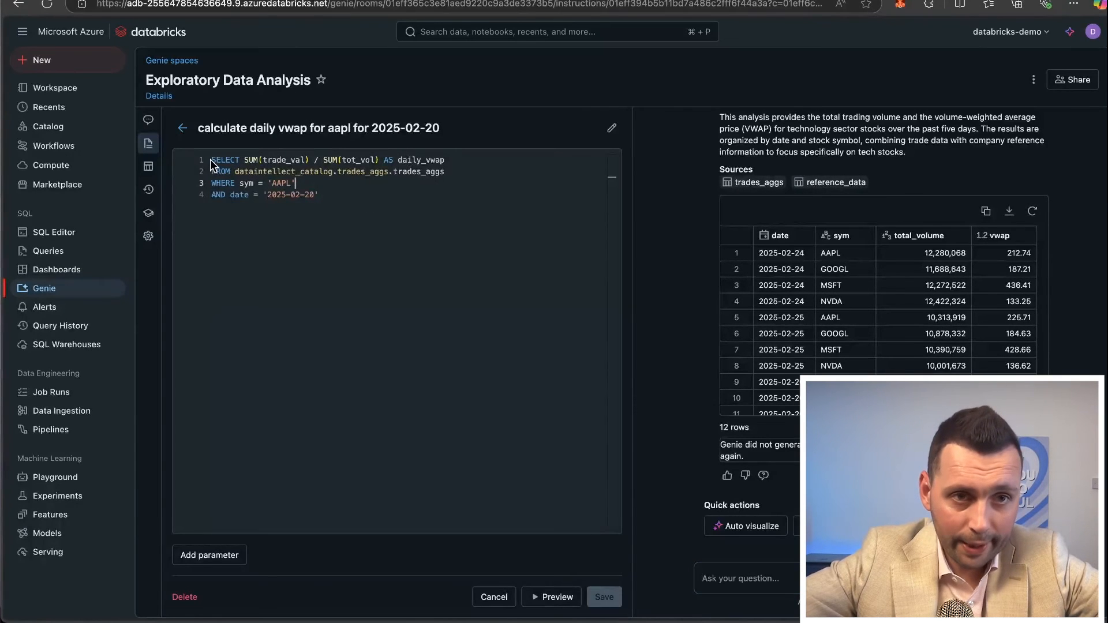
drag(247, 159, 376, 155)
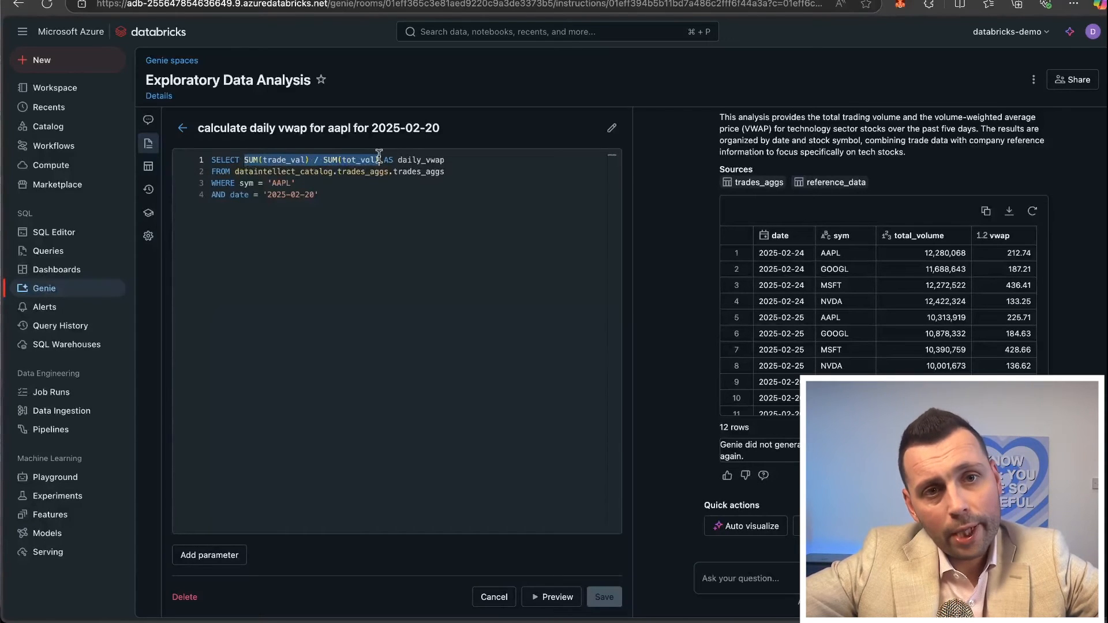
click(394, 161)
drag(452, 162, 331, 160)
click(330, 161)
click(277, 163)
double_click(278, 163)
Examine the example query's symbol filter, trades_aggs source table and date condition, and recheck its SUM(trade_val) / SUM(tot_vol) expression.
click(297, 183)
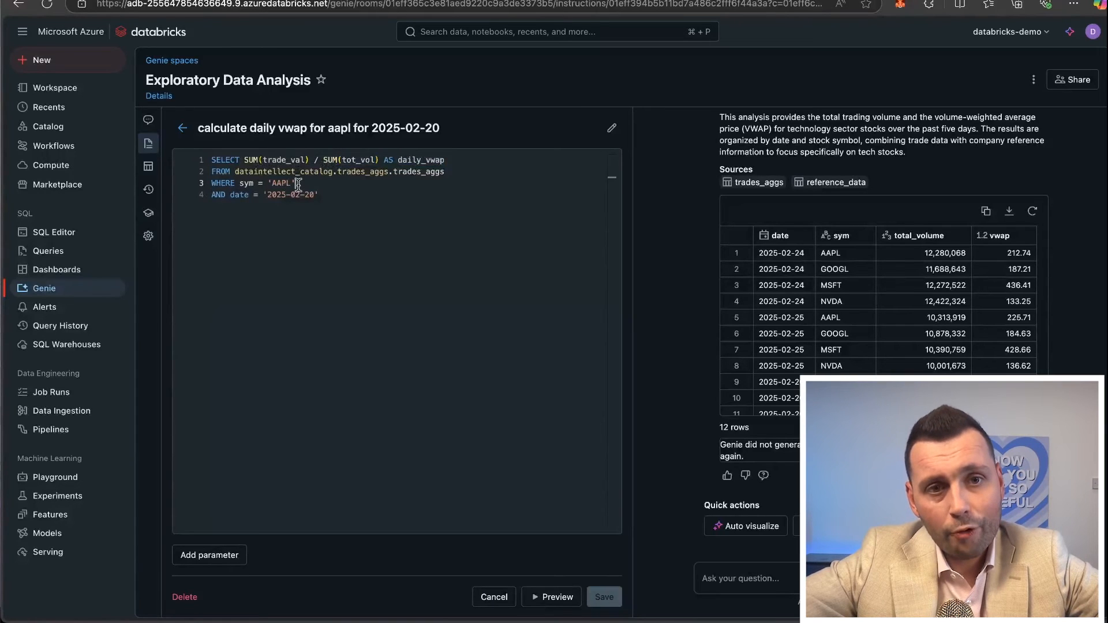
click(457, 172)
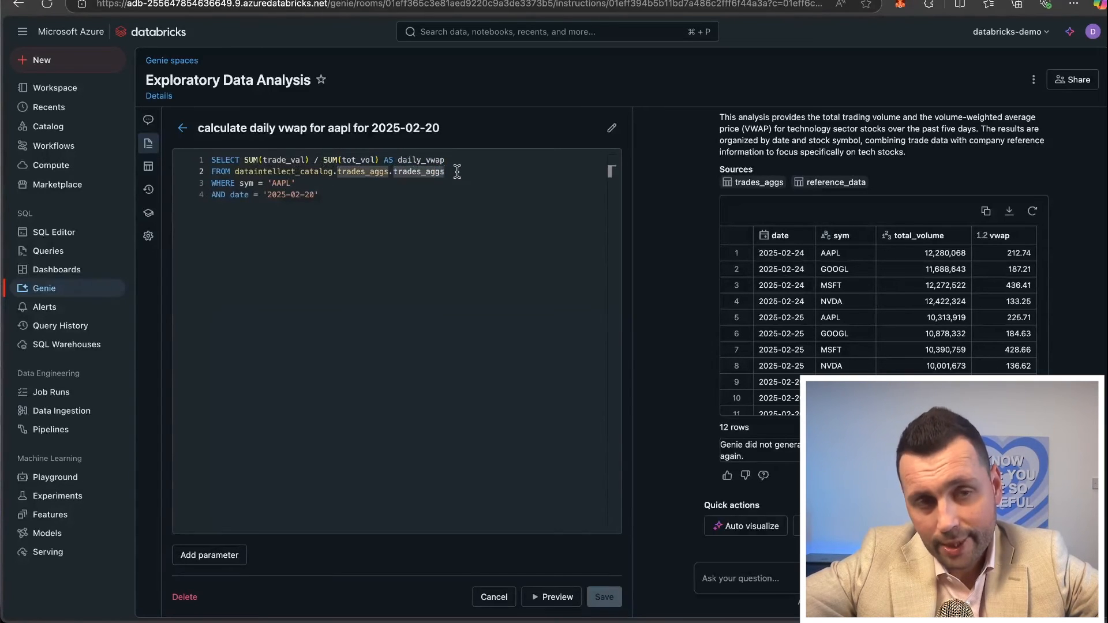
click(422, 195)
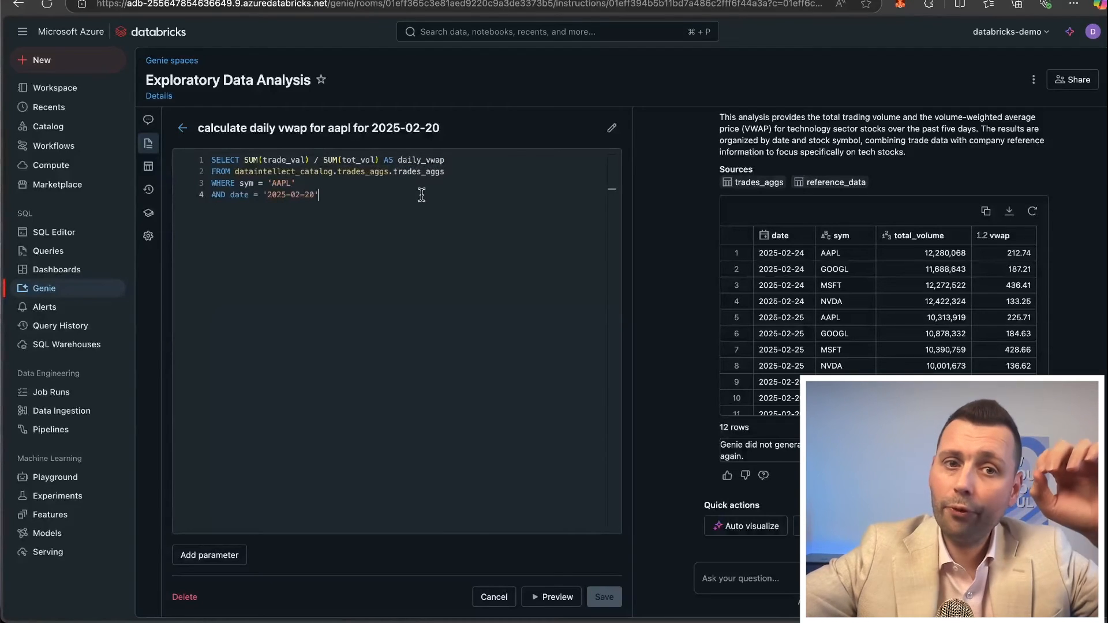
drag(243, 159, 377, 160)
click(377, 159)
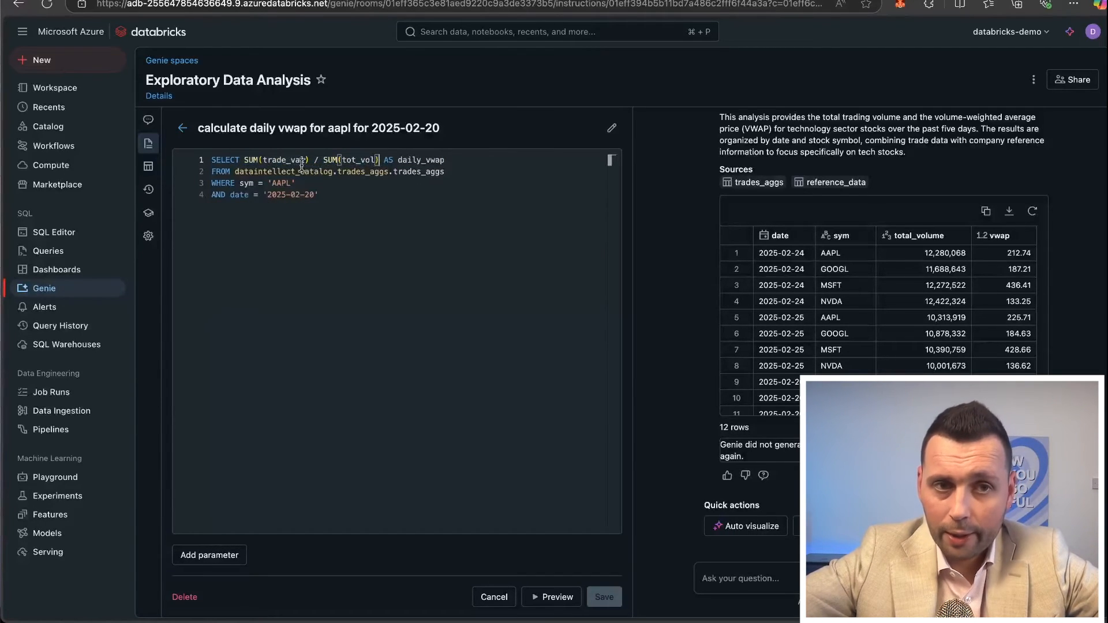
Leave the example query, open the details of the SQL function dataintellect_catalog.execs.calculate_vwap, and examine its VWAP formula and trades_aggs source.
click(183, 128)
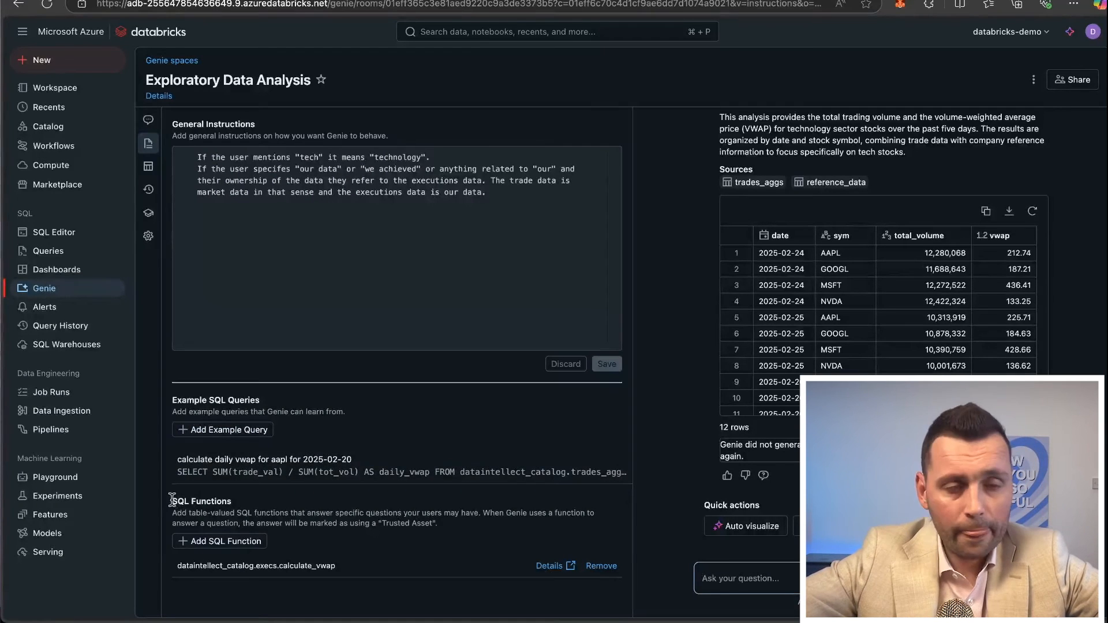
drag(172, 499, 254, 501)
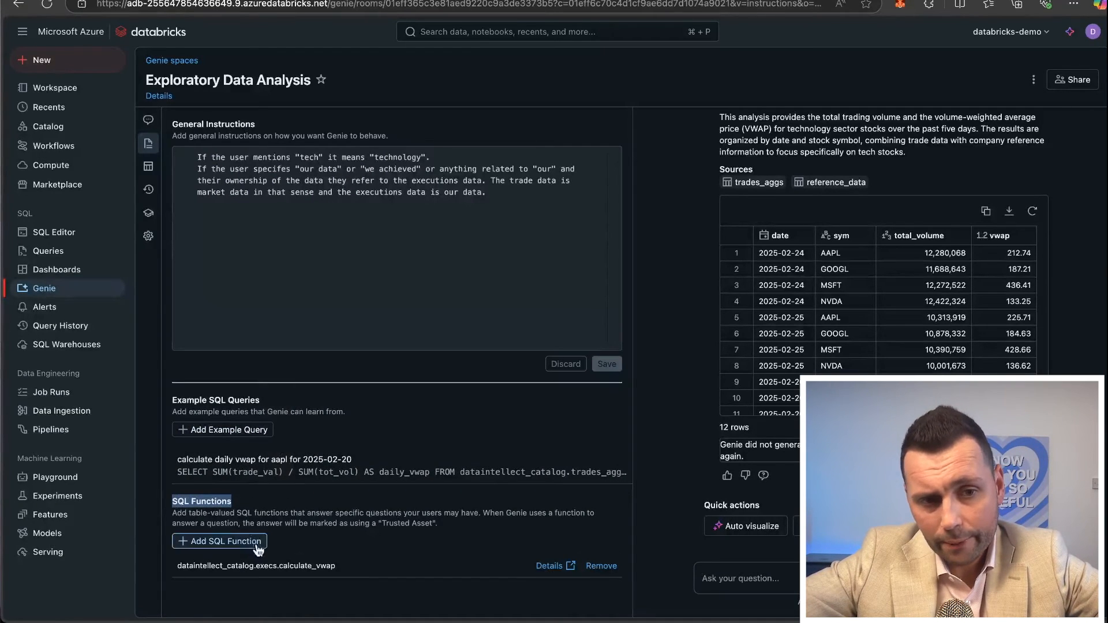
click(543, 567)
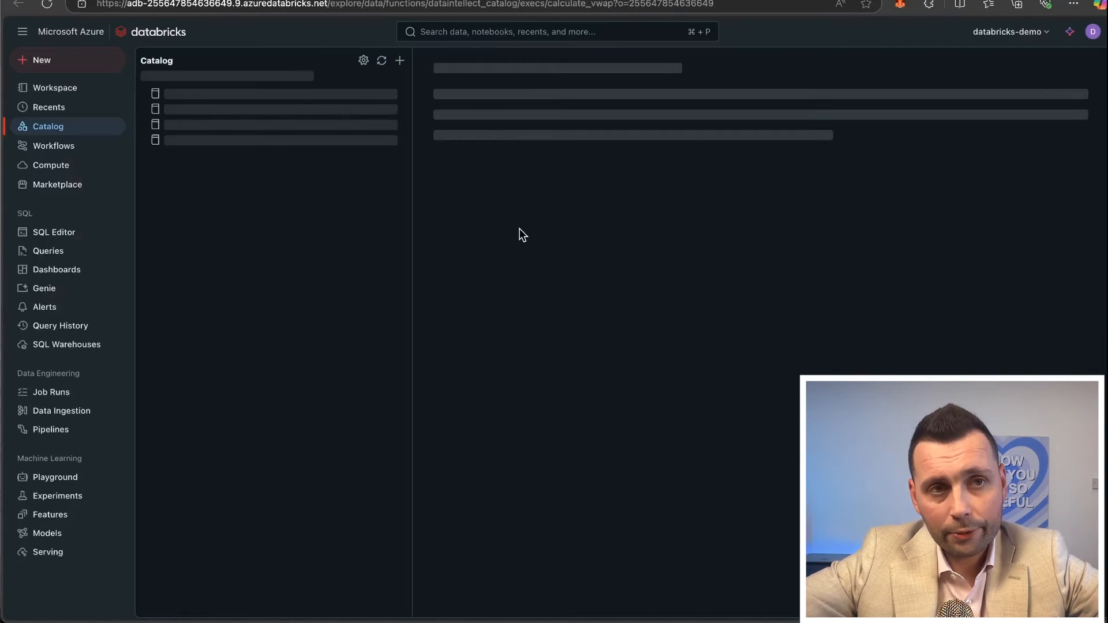
drag(462, 191, 625, 191)
click(670, 209)
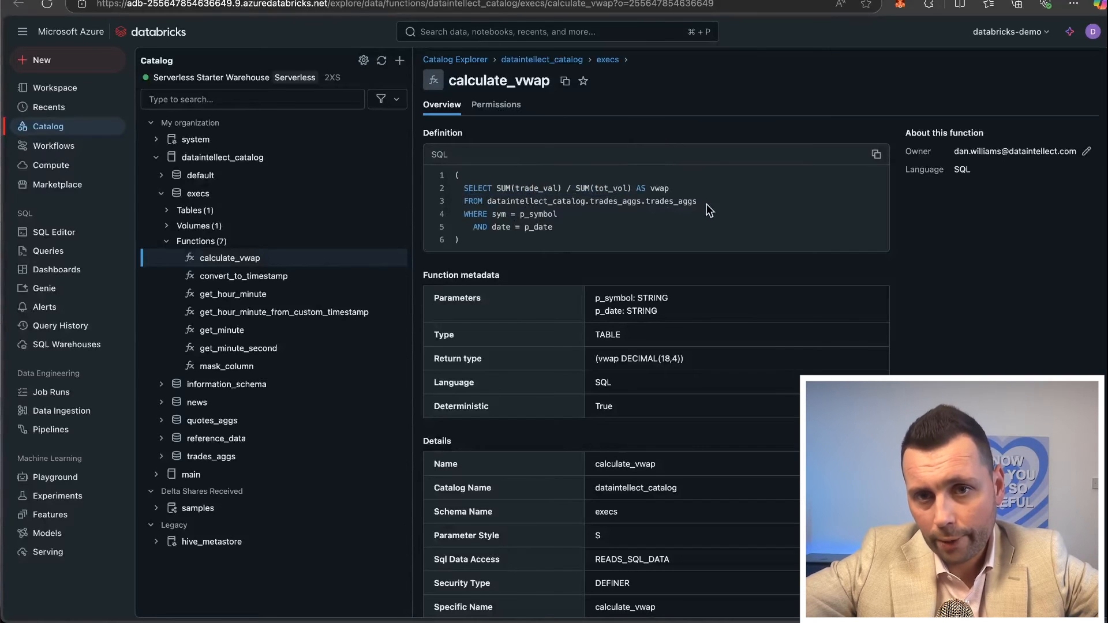
drag(698, 202, 596, 203)
click(564, 205)
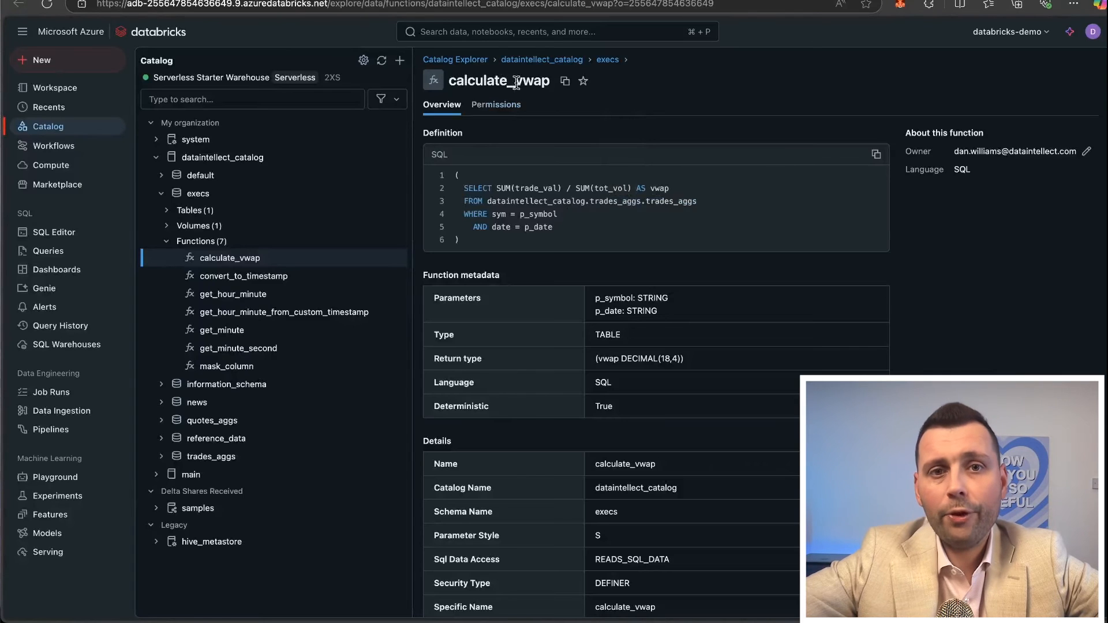
Return to the Genie space's current conversation and ask "Now calculate and add in the vwap that we achieved".
click(461, 1)
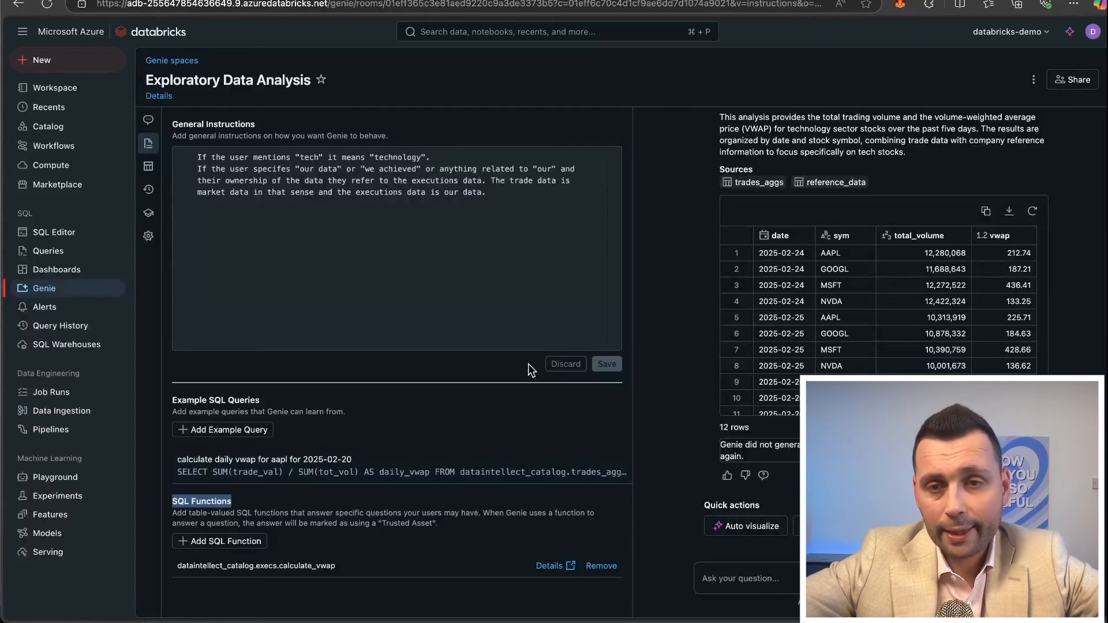
click(149, 120)
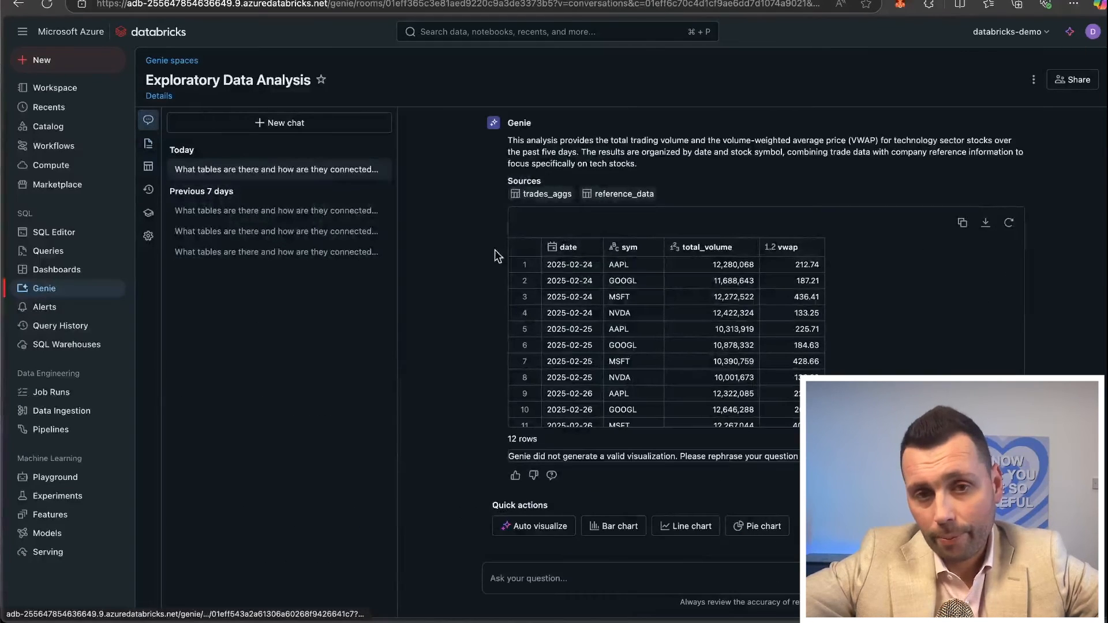
click(538, 578)
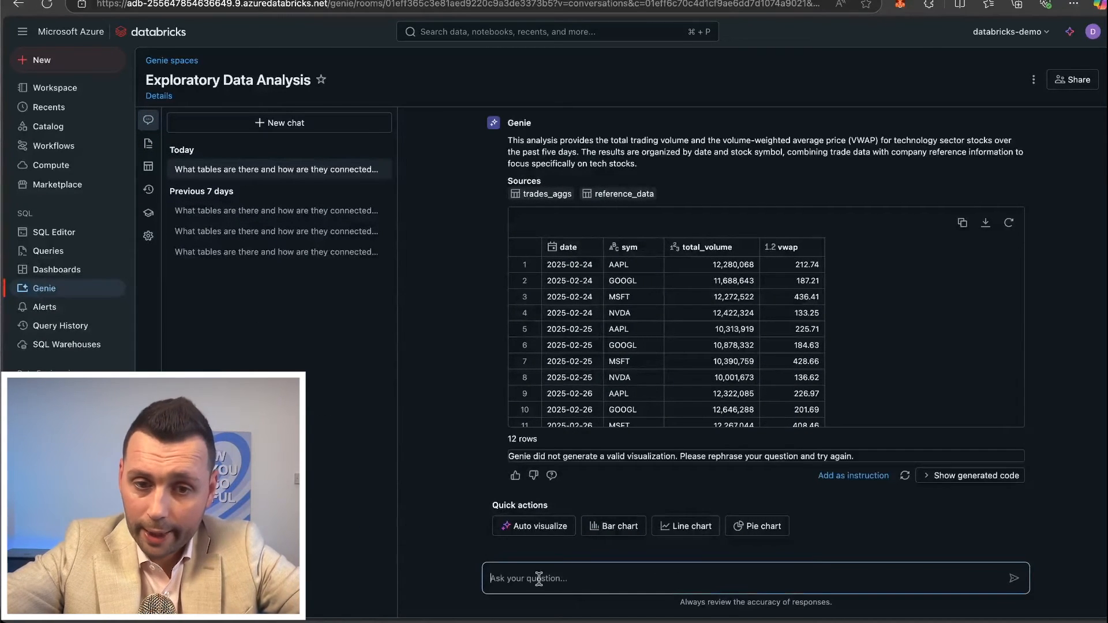
text(Now calculate and add in the vwap that we achieved)
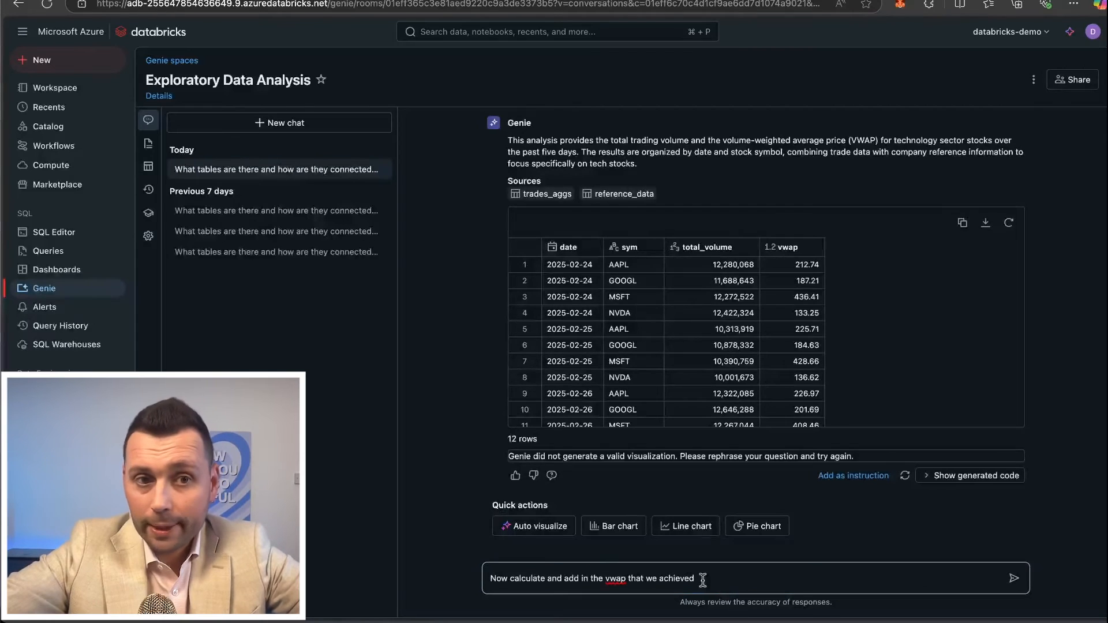
key(Return)
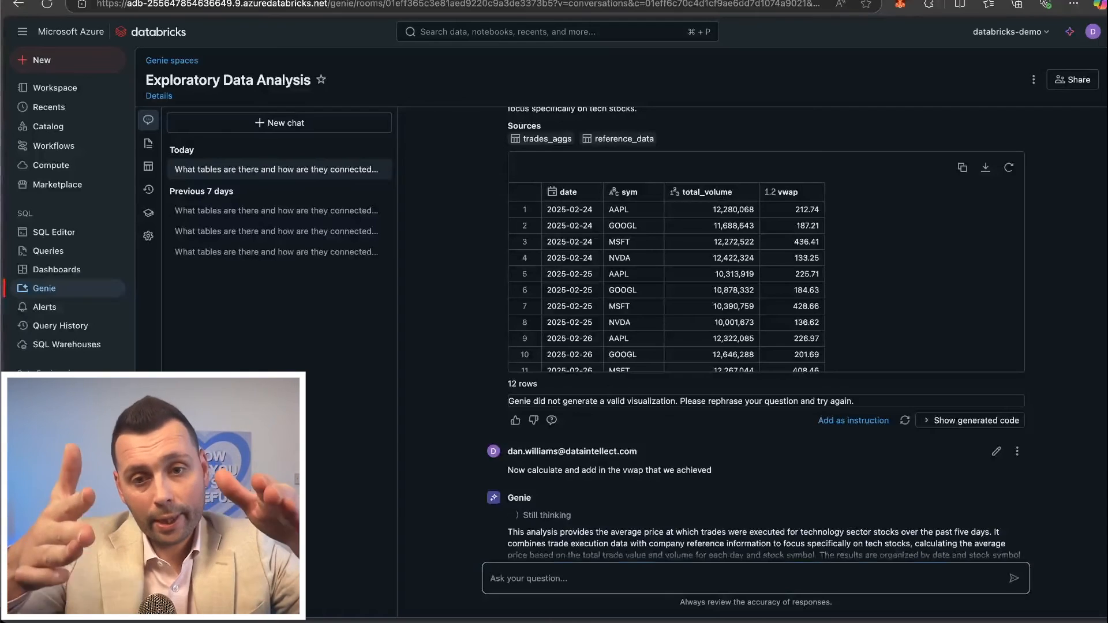
Compare the sources and rows of the achieved VWAP answer with those of the preceding market VWAP answer.
scroll(717, 457, down, 4)
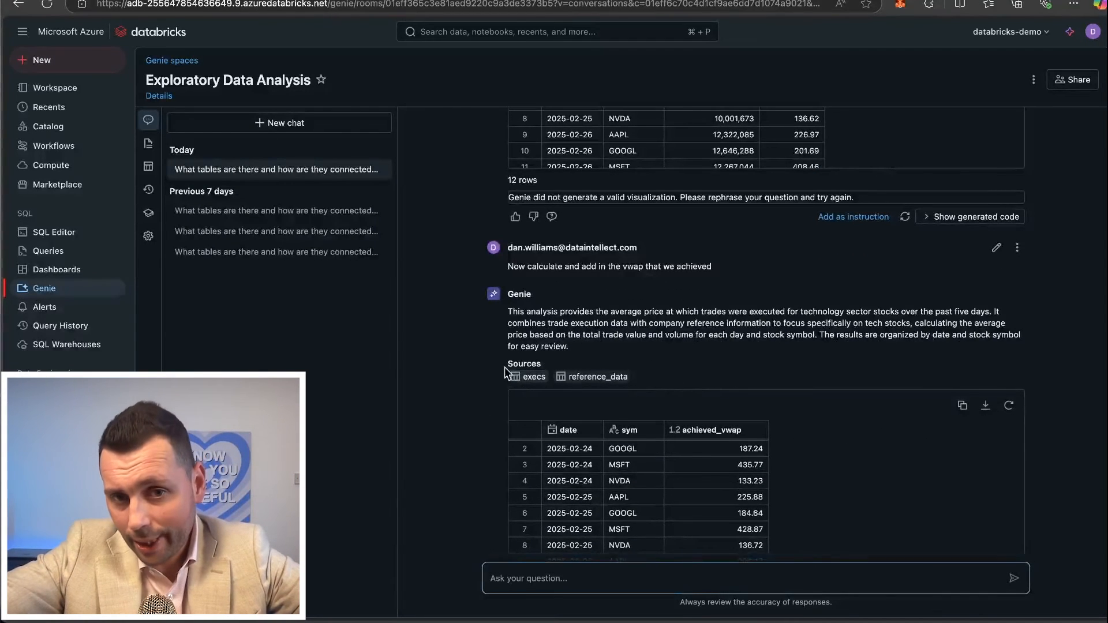
scroll(524, 390, up, 7)
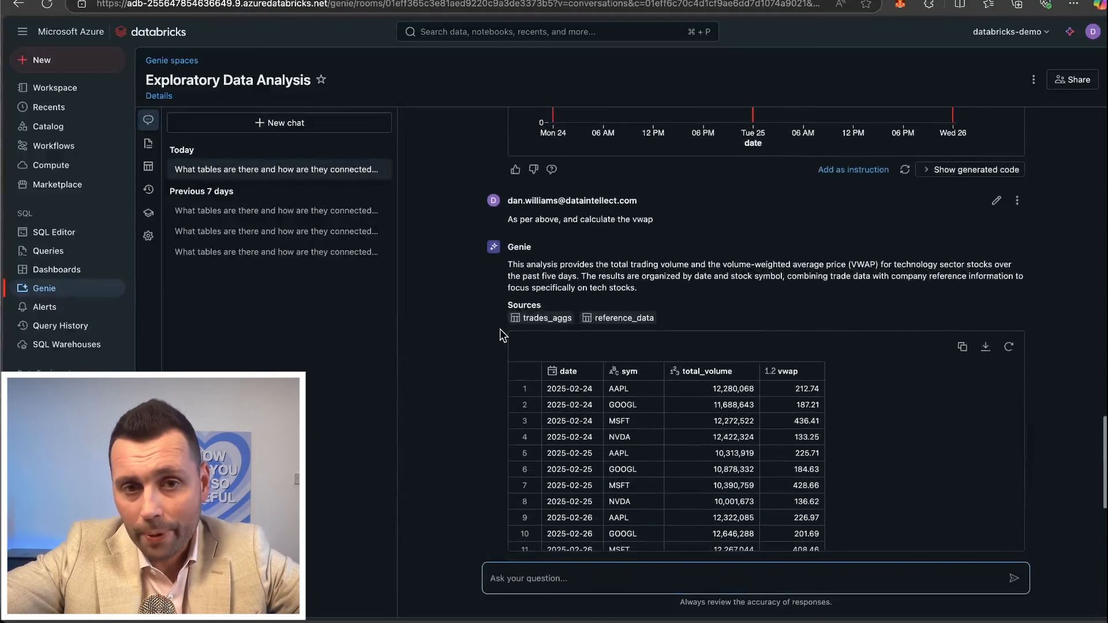
scroll(554, 406, down, 3)
scroll(554, 407, down, 6)
scroll(519, 404, up, 1)
scroll(501, 391, down, 2)
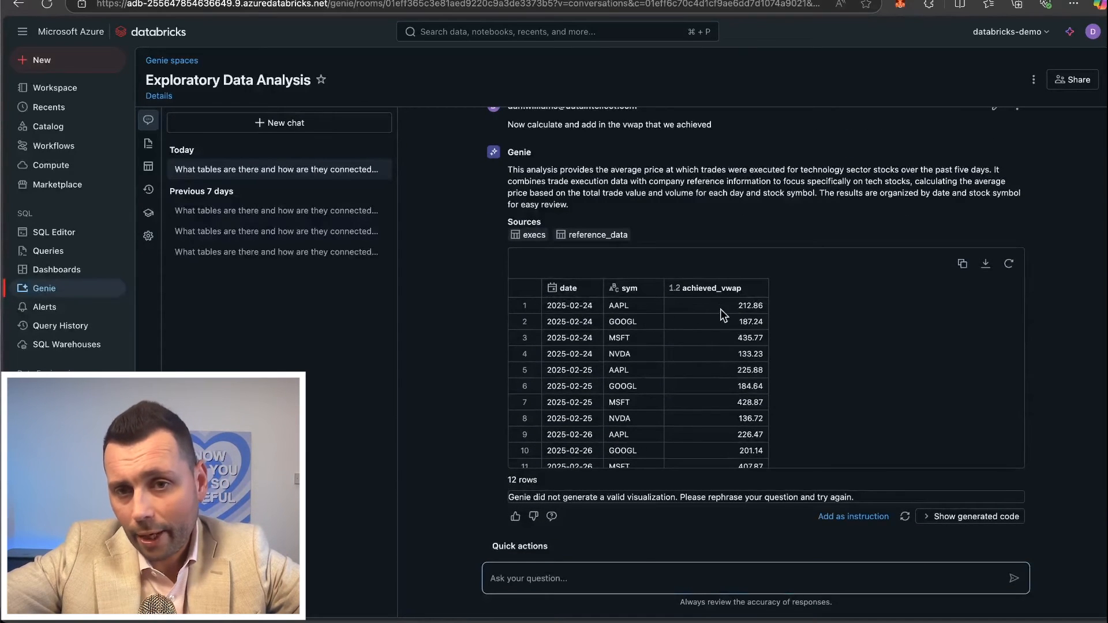
scroll(742, 327, down, 1)
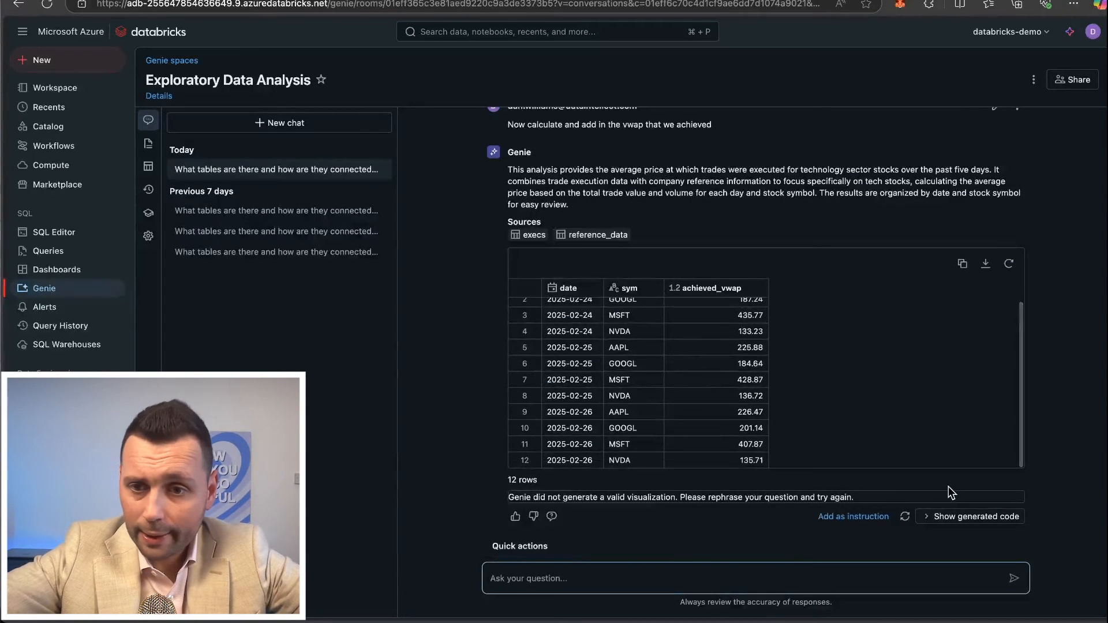
Show the generated SQL for the achieved VWAP and examine its division of summed price times size by summed size.
click(961, 517)
scroll(730, 416, down, 3)
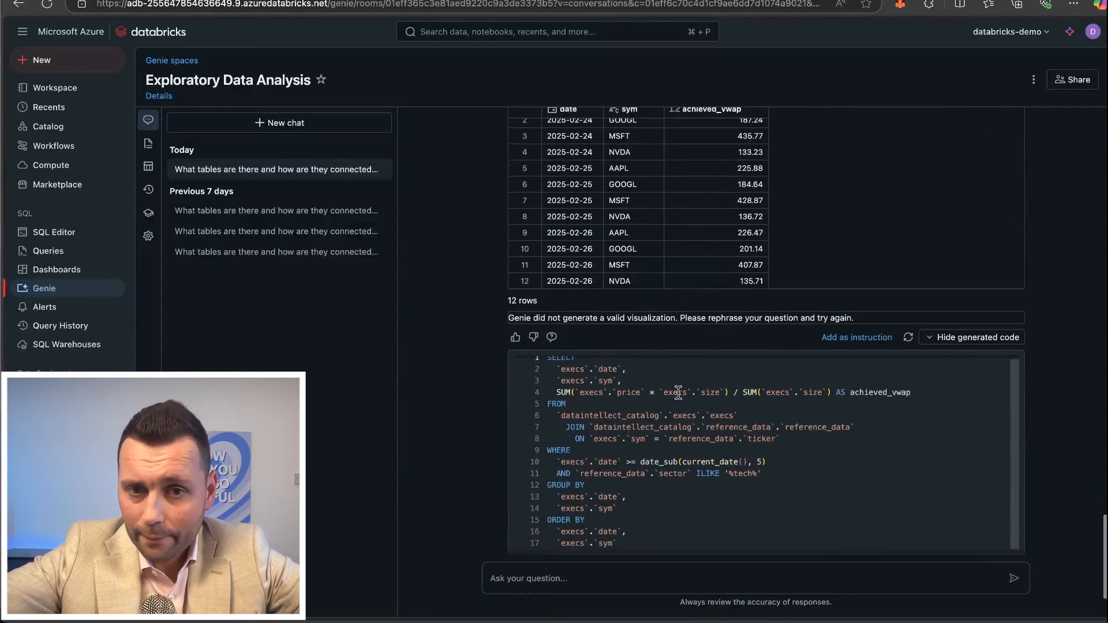
drag(556, 393, 815, 393)
click(792, 397)
click(814, 393)
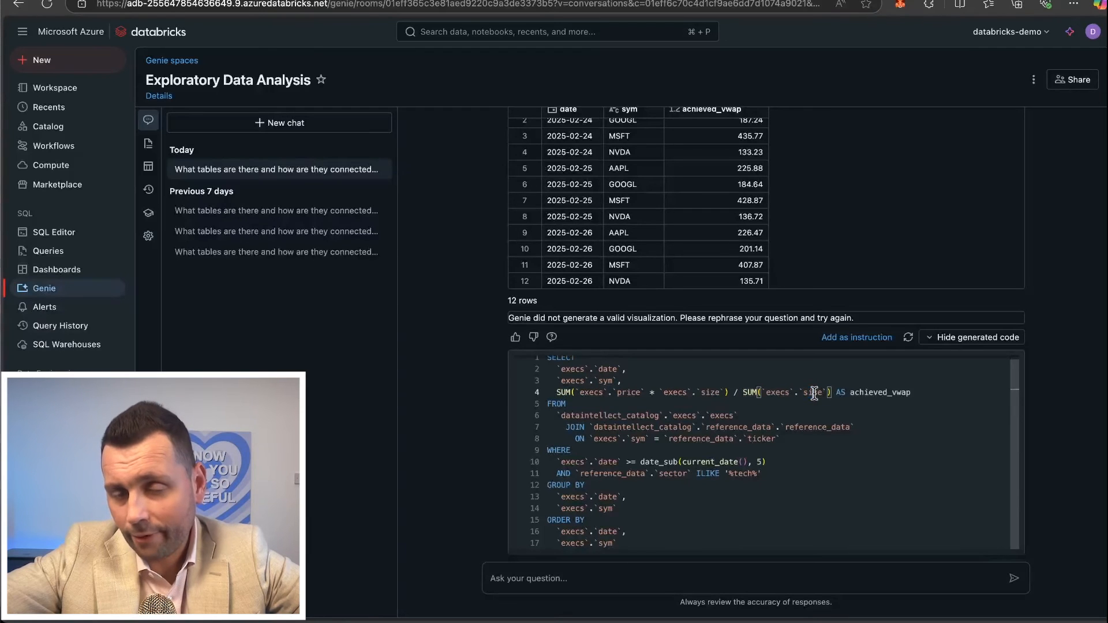
click(743, 393)
click(834, 394)
drag(921, 390, 816, 389)
click(816, 389)
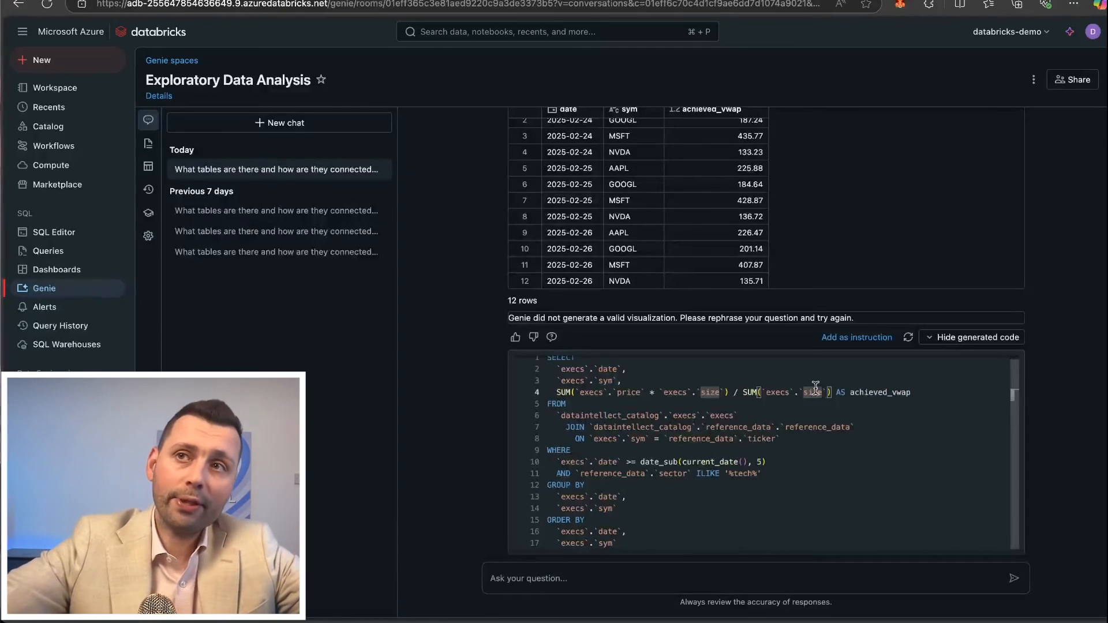
scroll(662, 369, down, 3)
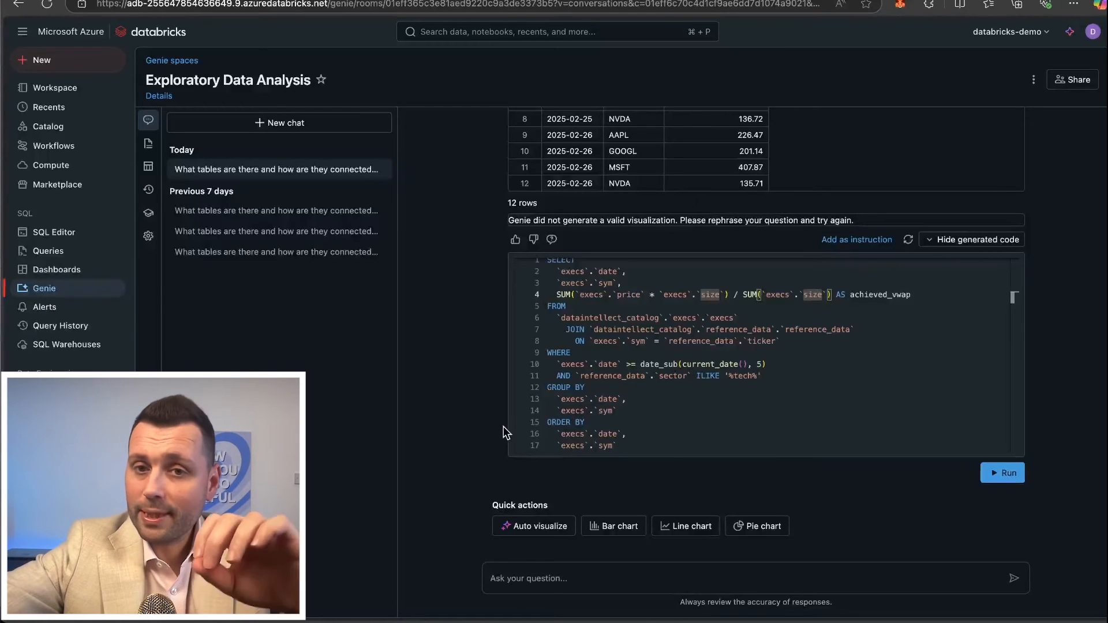
Open the Genie space's general instructions and examine the rule covering "our data" and "we achieved" against the generated SQL.
click(149, 143)
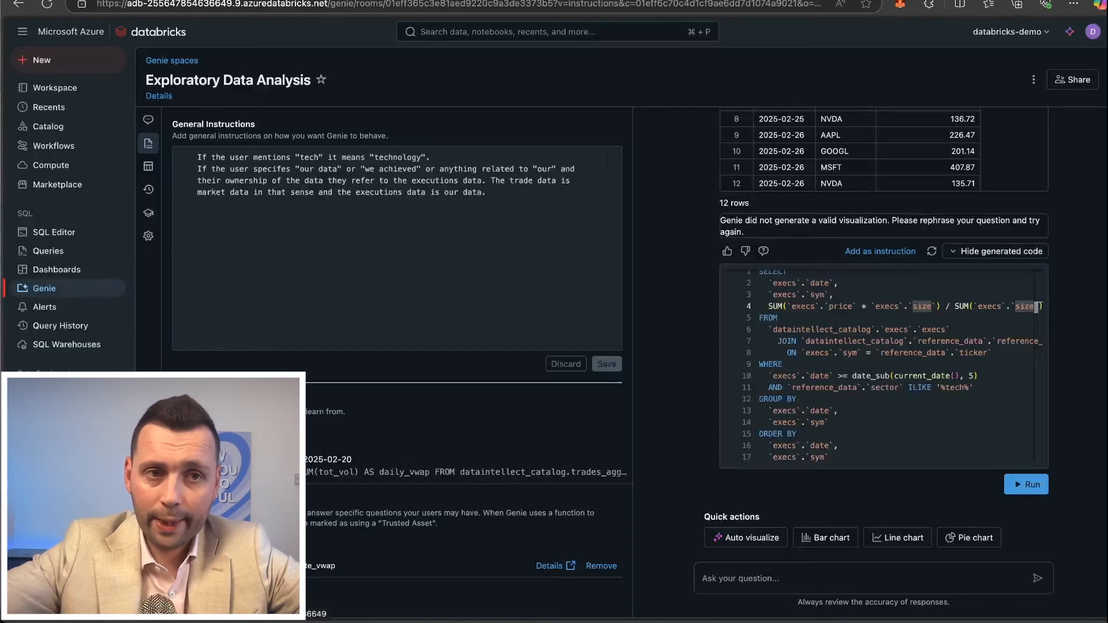
click(148, 119)
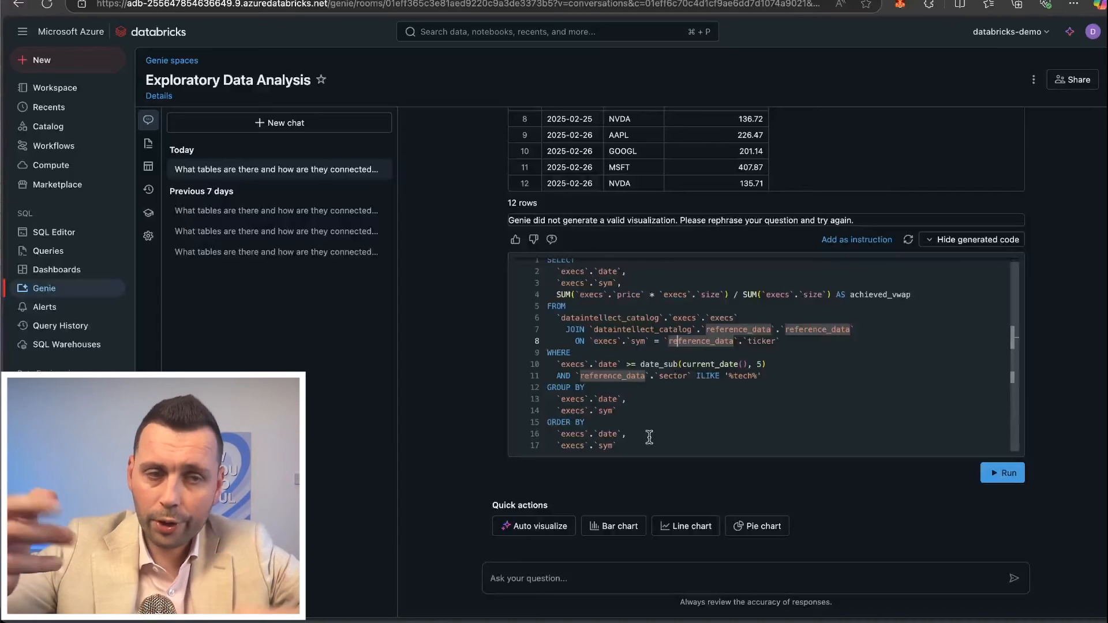
click(148, 143)
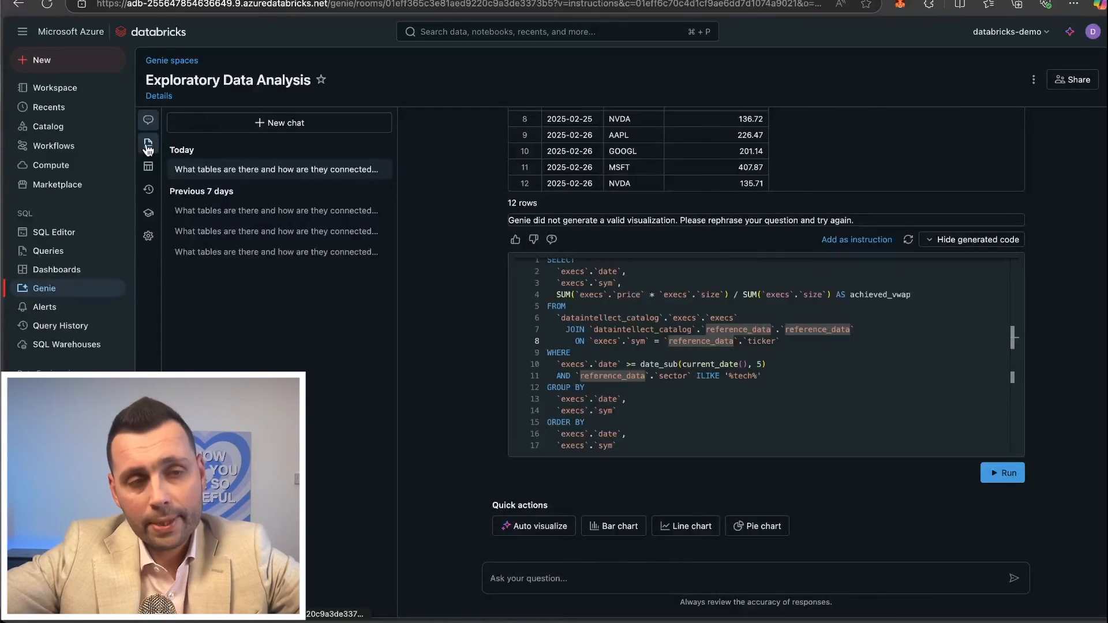
drag(209, 169, 379, 169)
click(348, 171)
click(379, 170)
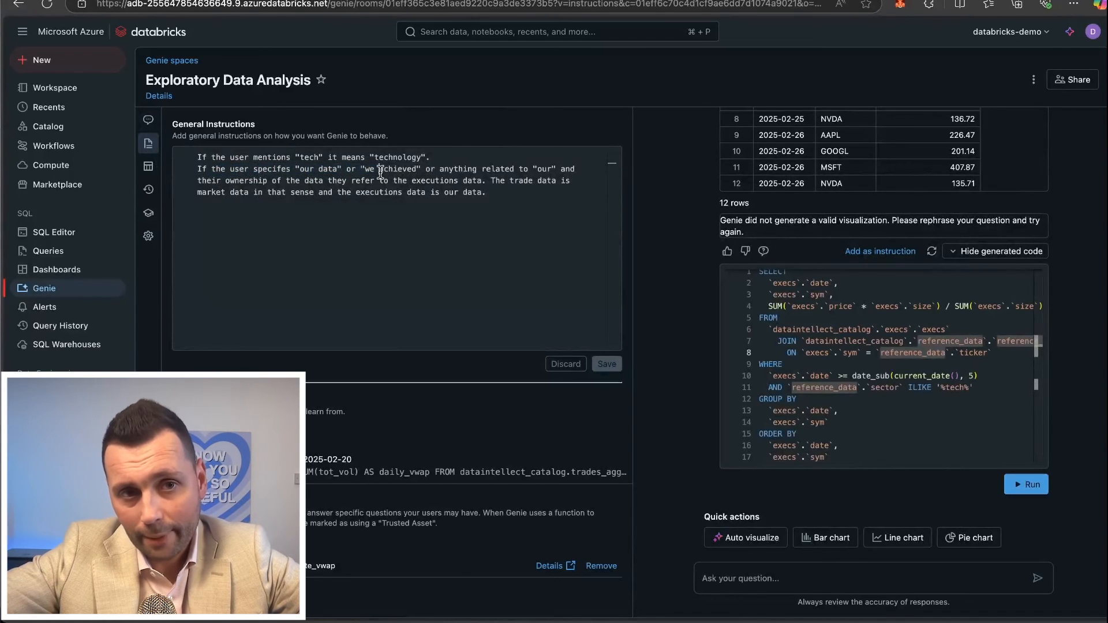
click(240, 192)
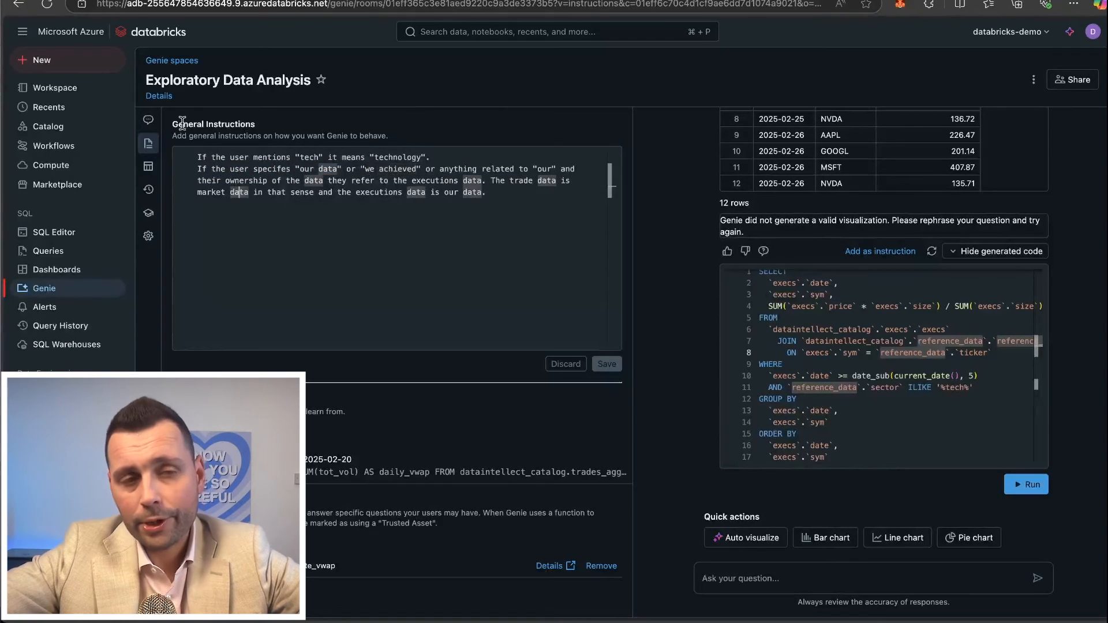
click(231, 180)
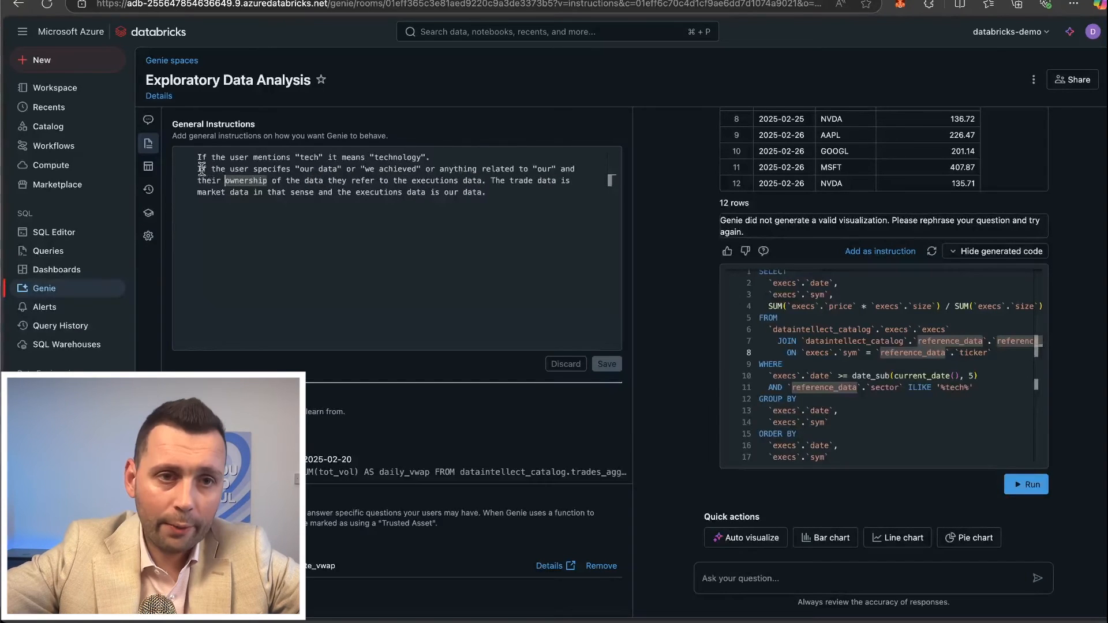
Examine how the general instructions tie data ownership to the executions data, and recheck the "tech" rule and the start of the ownership rule.
drag(202, 169, 564, 180)
click(406, 192)
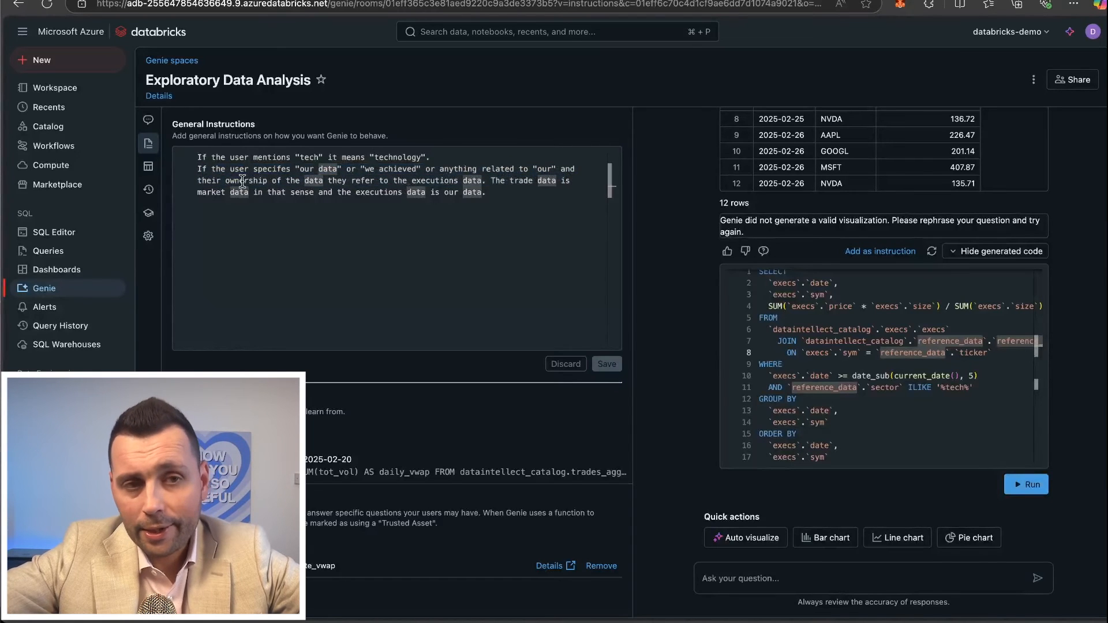
drag(243, 181, 309, 181)
click(355, 181)
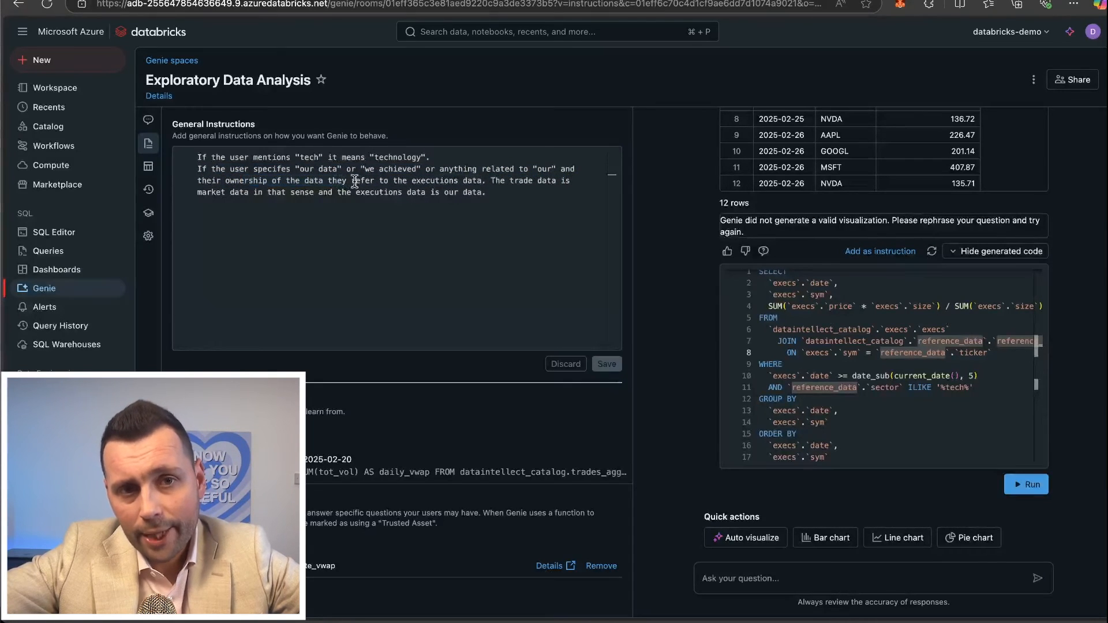
drag(413, 181, 482, 183)
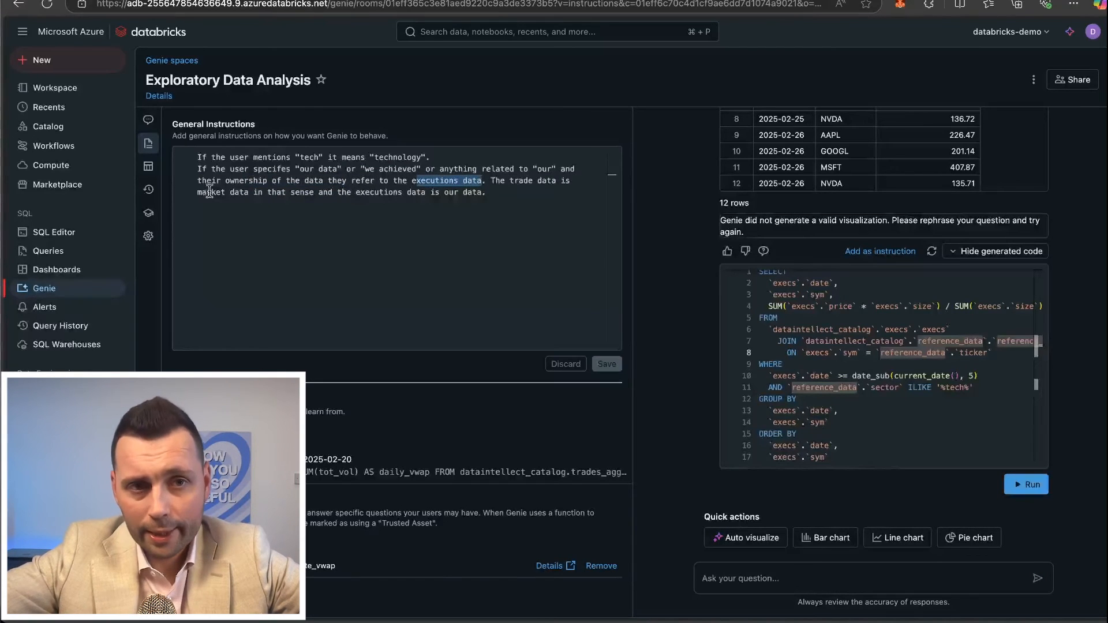
click(489, 197)
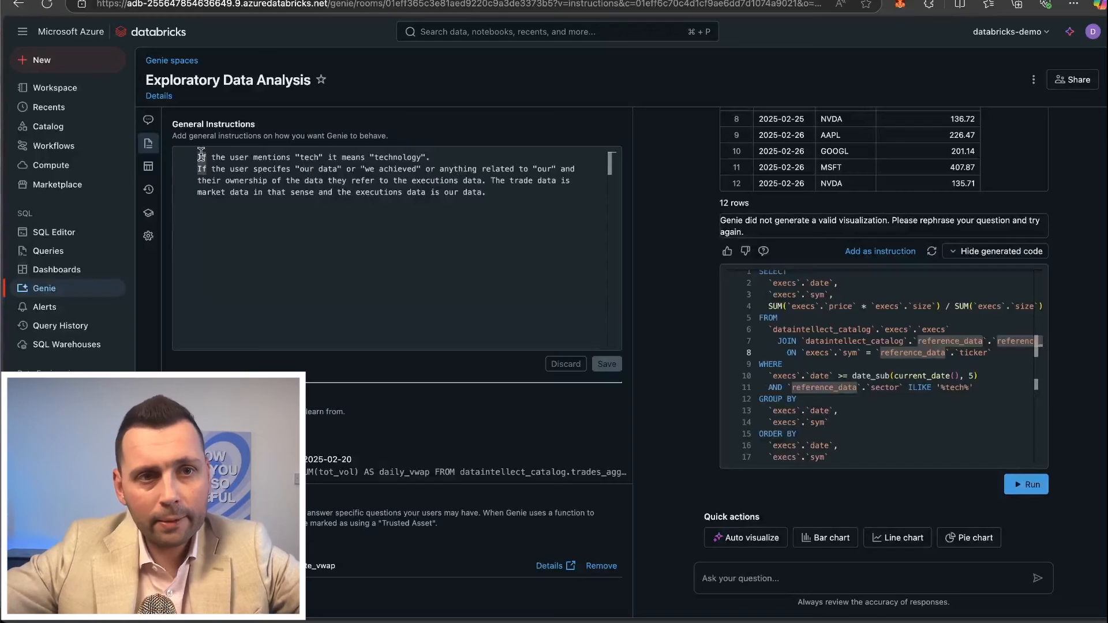
drag(198, 157, 369, 169)
click(371, 215)
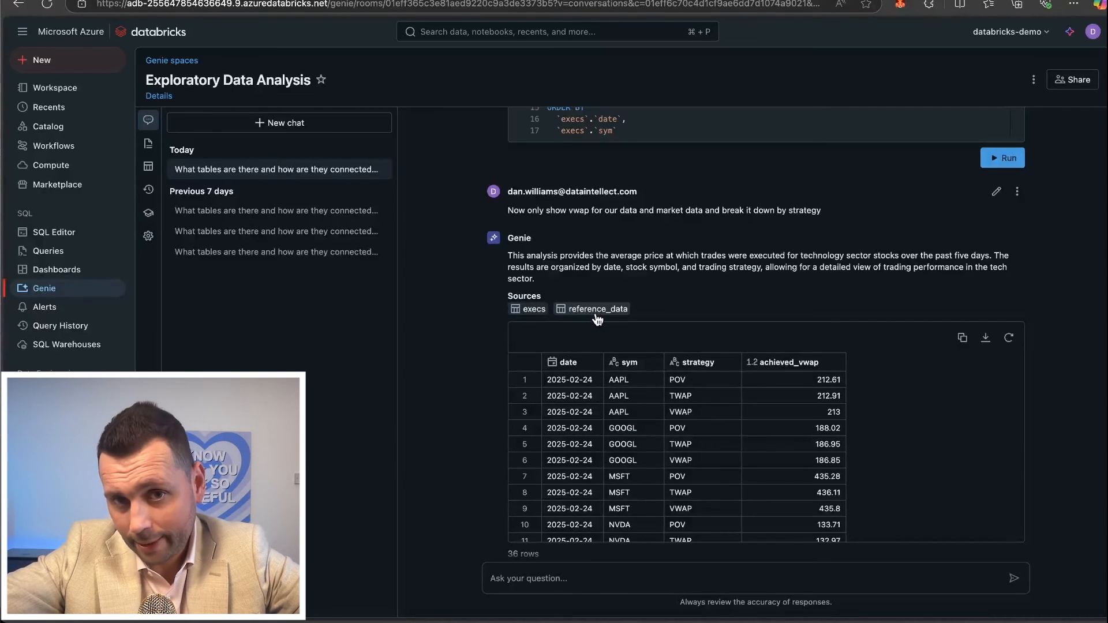
Review the sources and result rows of Genie's answer breaking down achieved VWAP by date, symbol and strategy.
scroll(788, 441, down, 1)
scroll(787, 441, up, 1)
scroll(861, 494, down, 4)
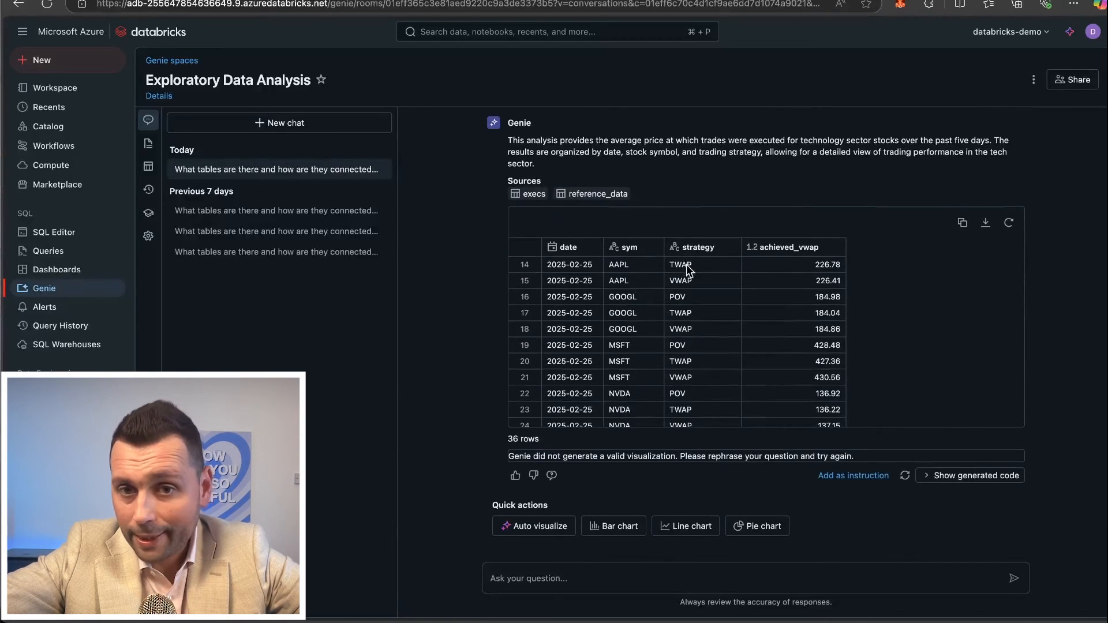
Show the generated SQL for the strategy breakdown and examine its achieved_vwap expression and use of the execs table.
click(962, 481)
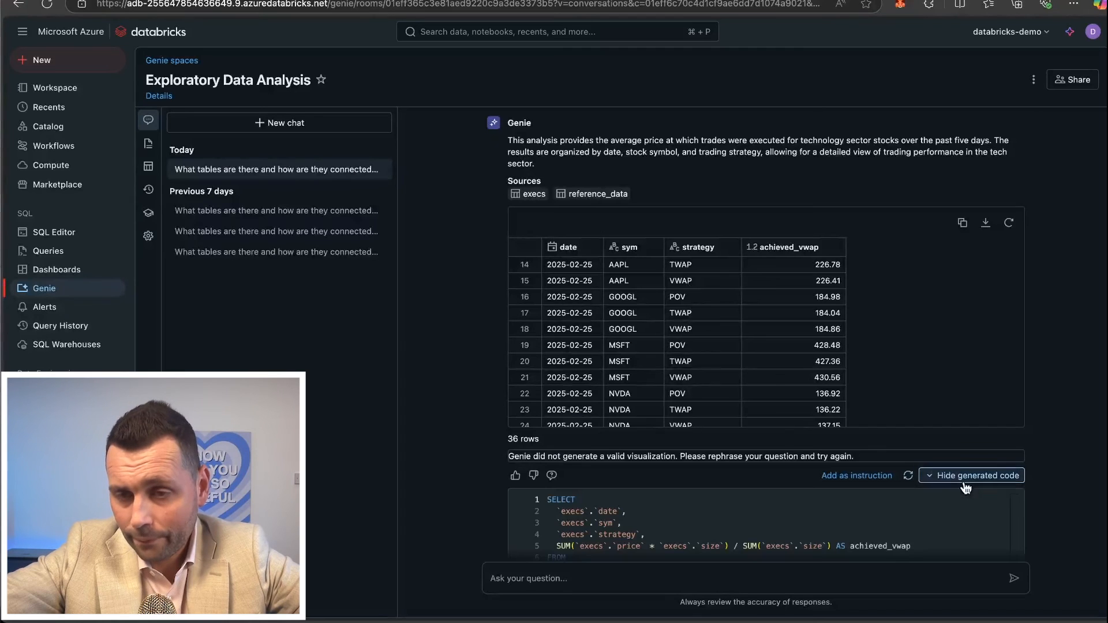
scroll(693, 347, down, 4)
scroll(510, 422, down, 5)
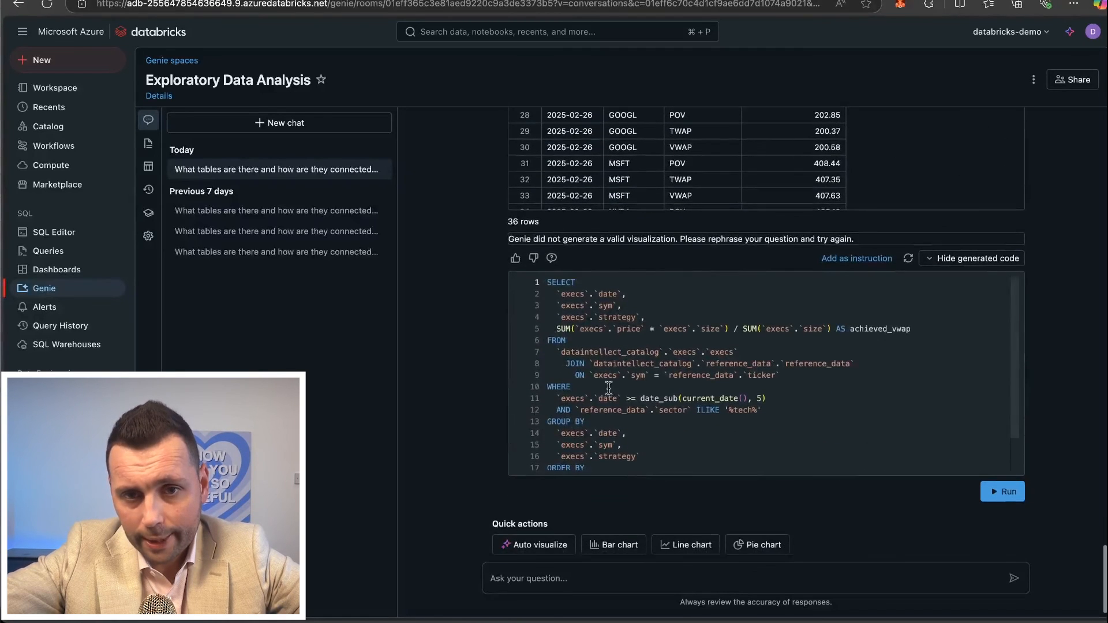
drag(557, 329, 715, 328)
click(855, 339)
click(677, 327)
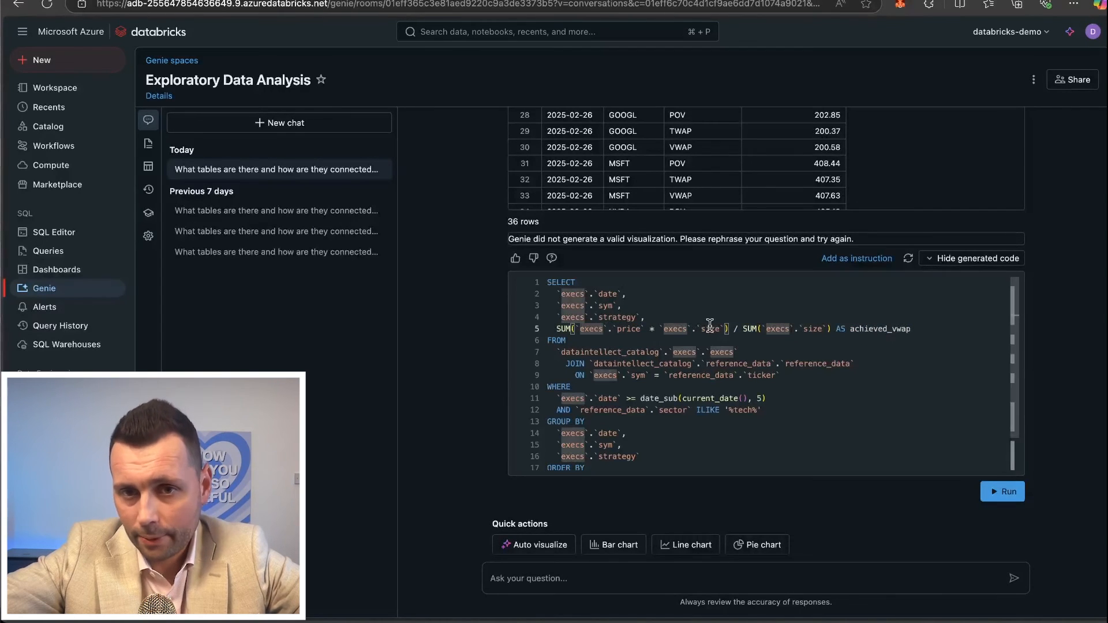
Examine the strategy query's join to reference_data and its grouping by execs.strategy.
click(599, 365)
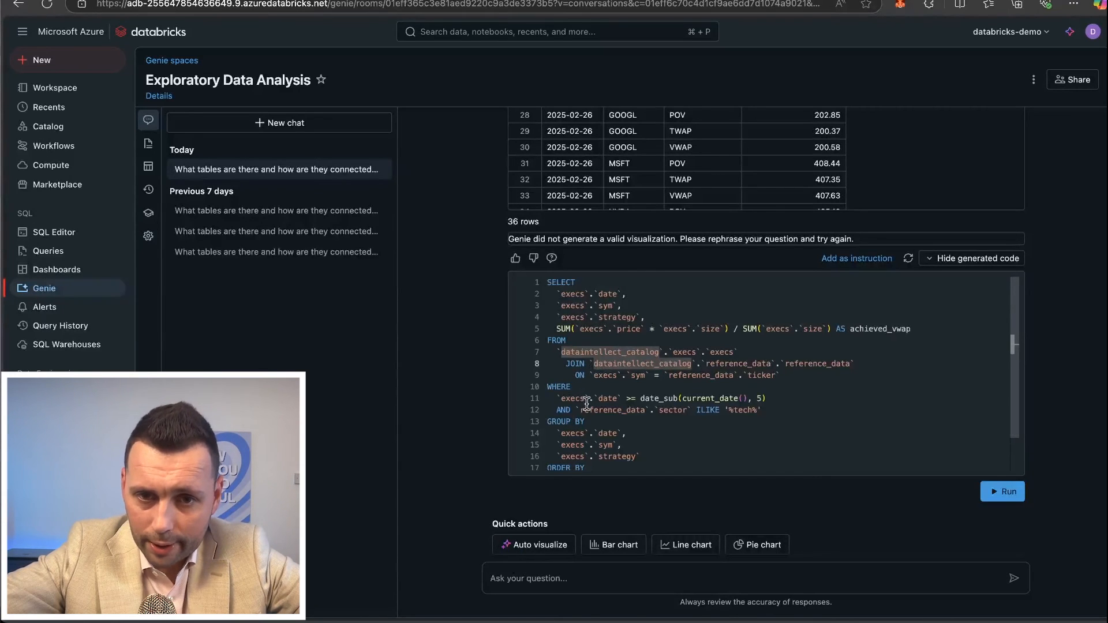
scroll(581, 424, down, 2)
drag(561, 418, 642, 416)
click(639, 420)
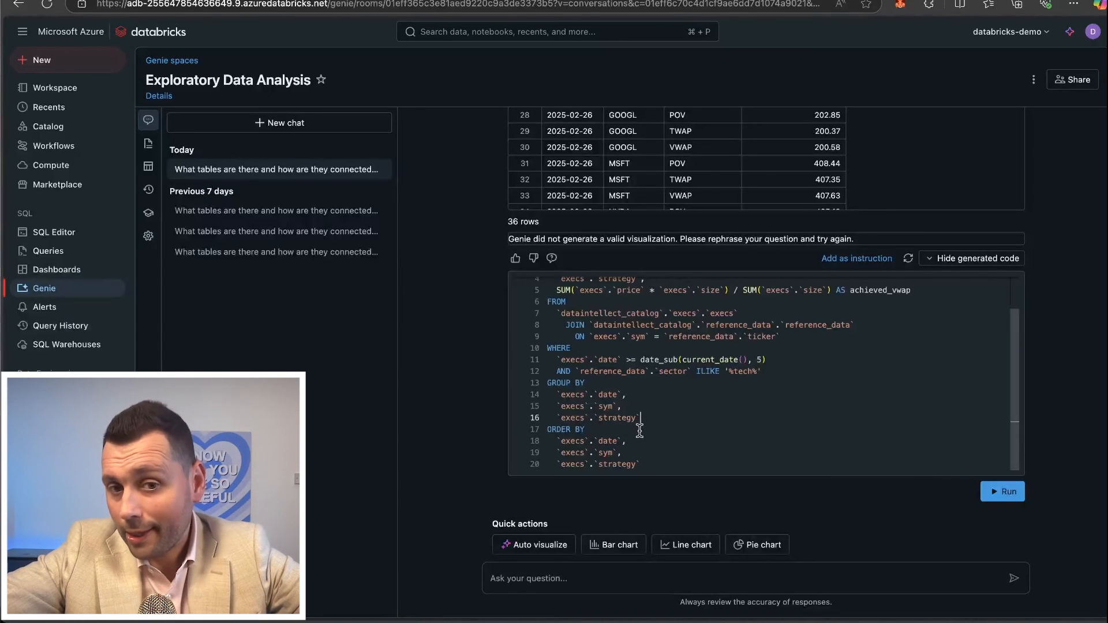